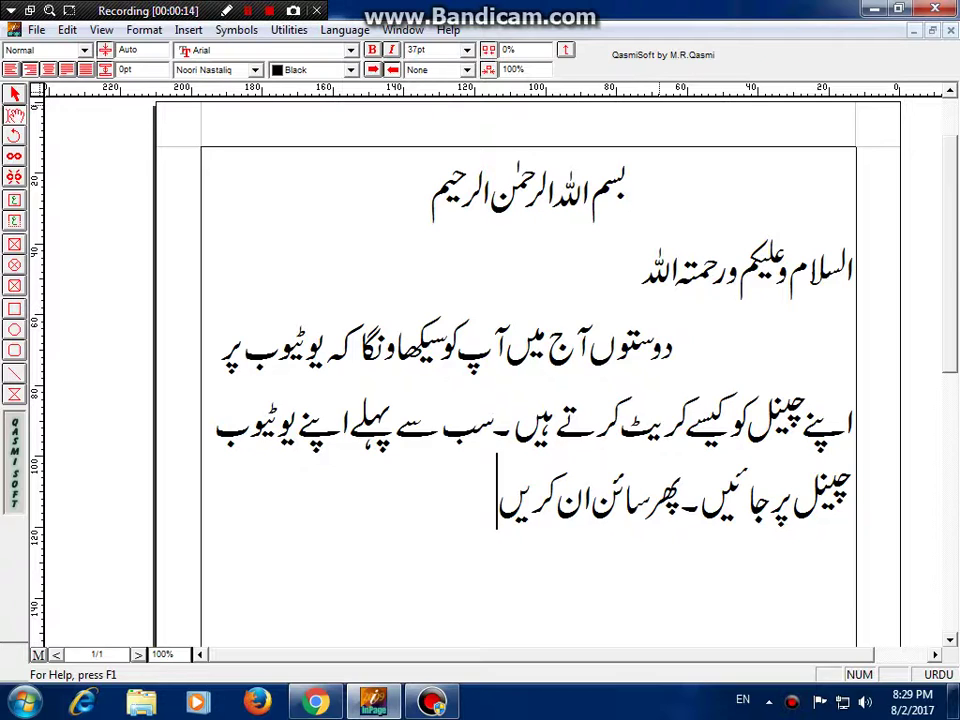
# - End the Urdu sentence with "۔", switch to Chrome and sign in to YouTube with the Tips & Tricks Videos account and its password
pyautogui.write('۔')
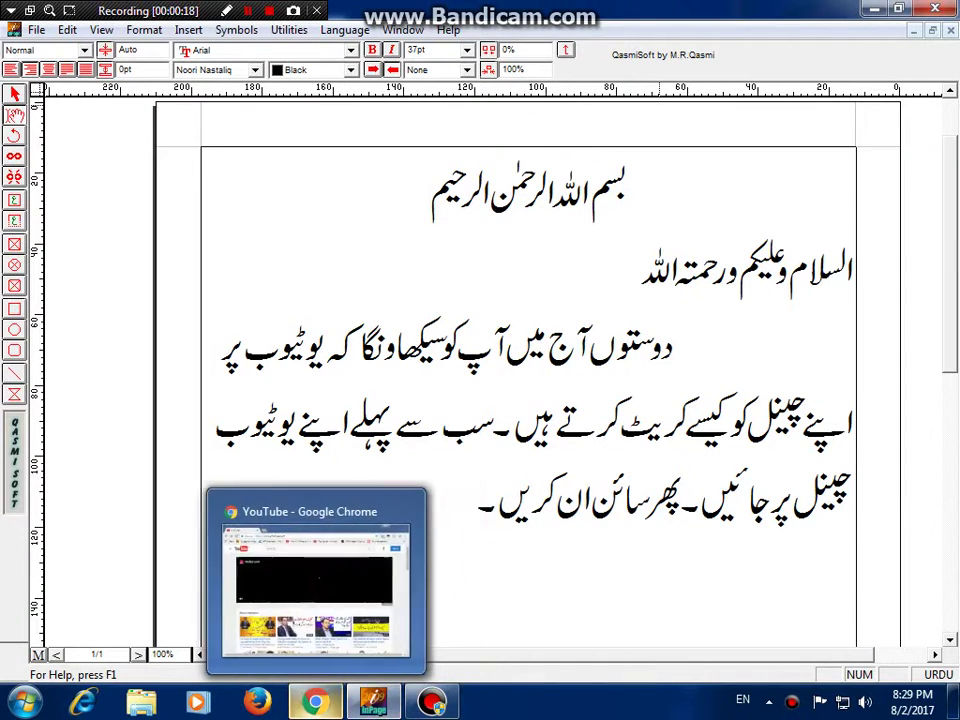
pyautogui.click(316, 703)
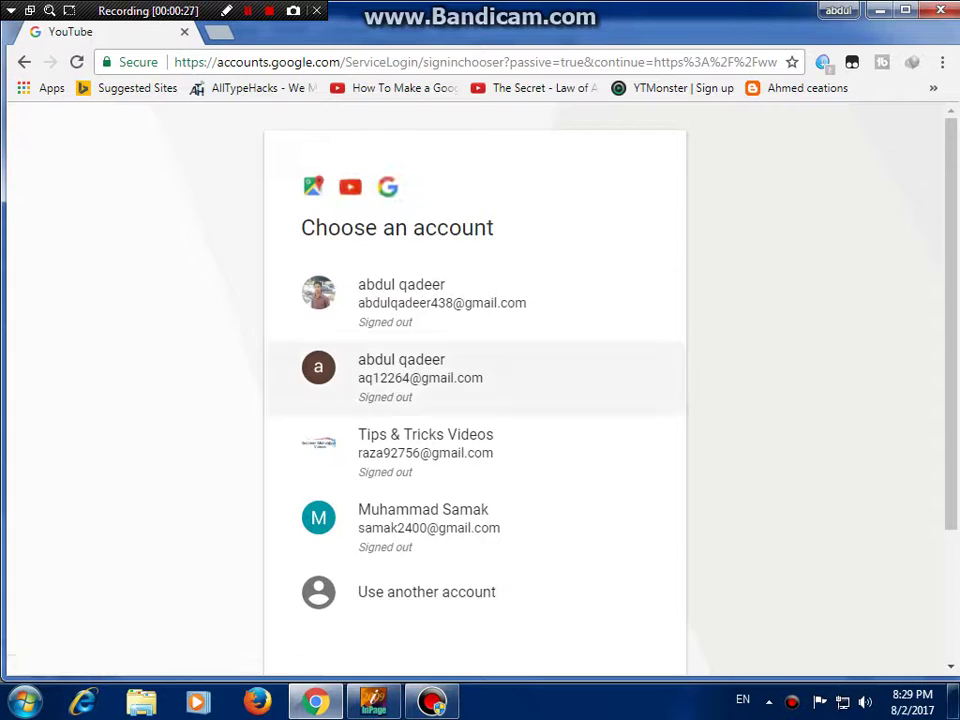
pyautogui.click(425, 445)
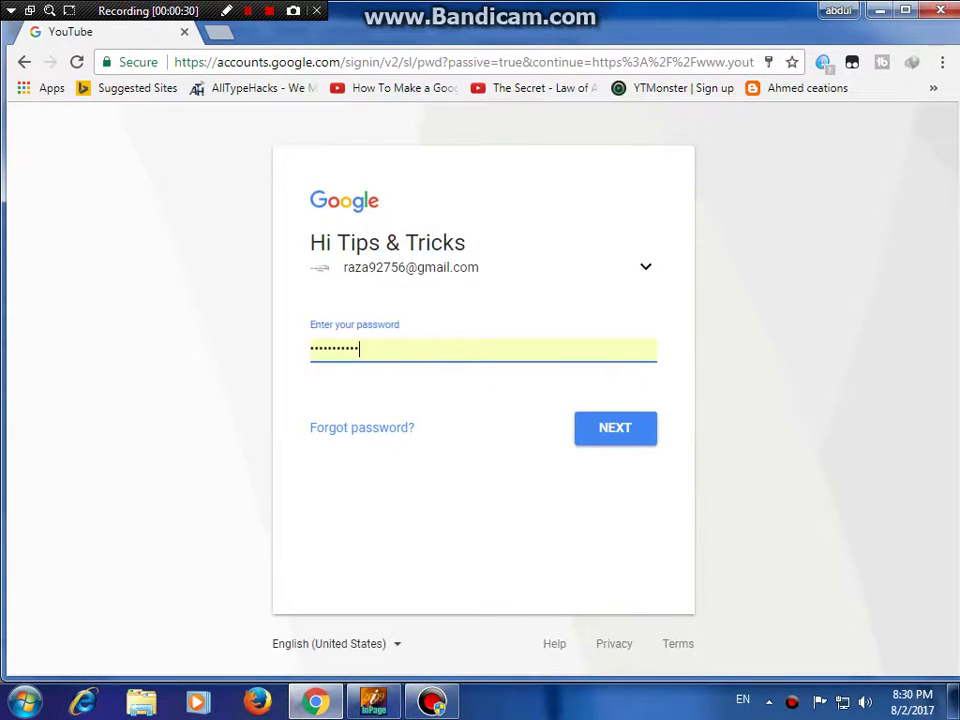
pyautogui.press('Return')
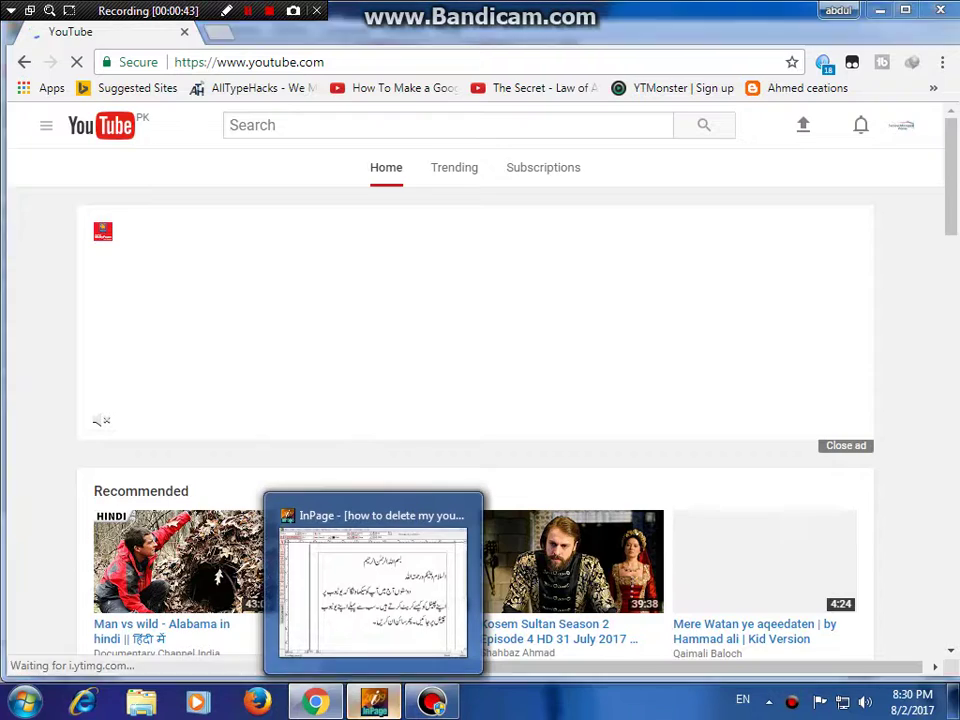
# - Switch to InPage and append "سائن ان کرنے کے بعد آپ دیکھیں" to the end of the Urdu paragraph
pyautogui.click(373, 701)
pyautogui.write('سا')
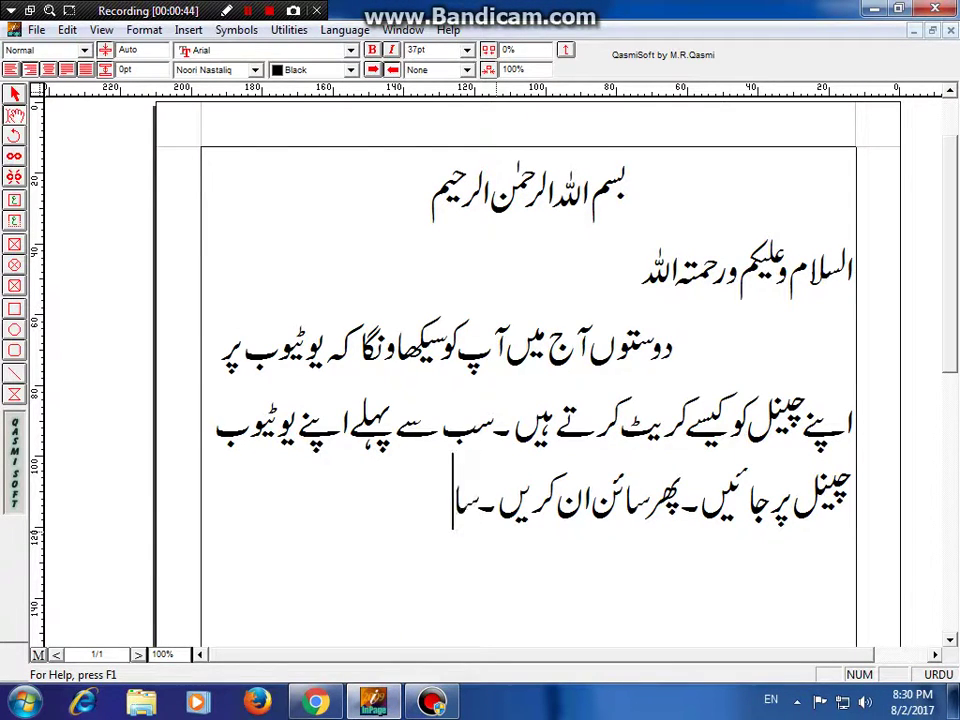
pyautogui.write('ئن ان کرن')
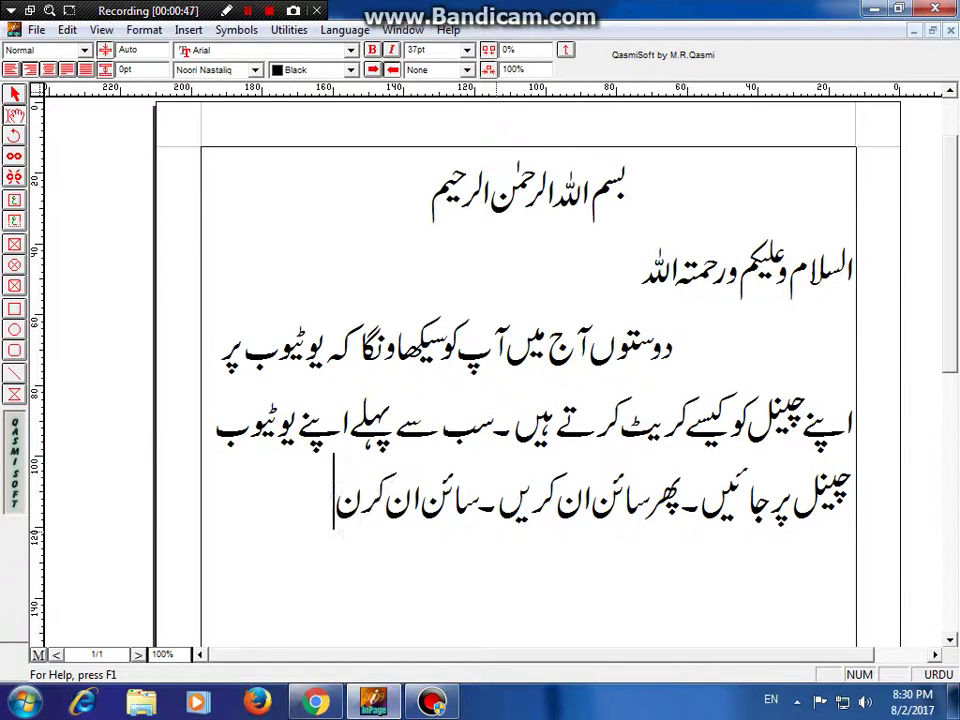
pyautogui.write('ے کے')
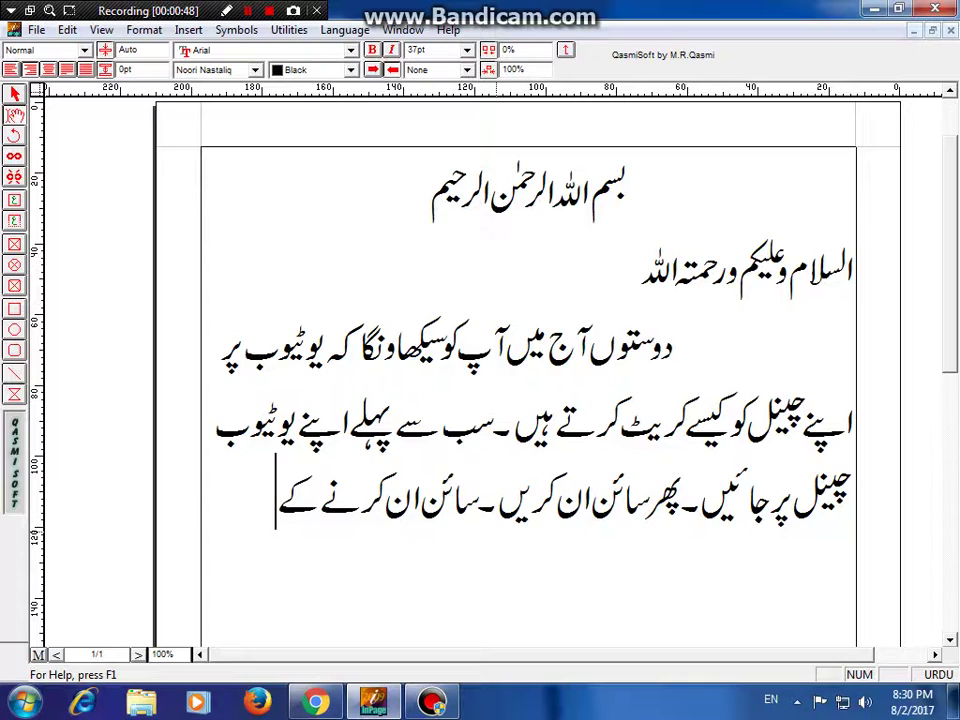
pyautogui.write(' بعد')
pyautogui.write(' آپ دی')
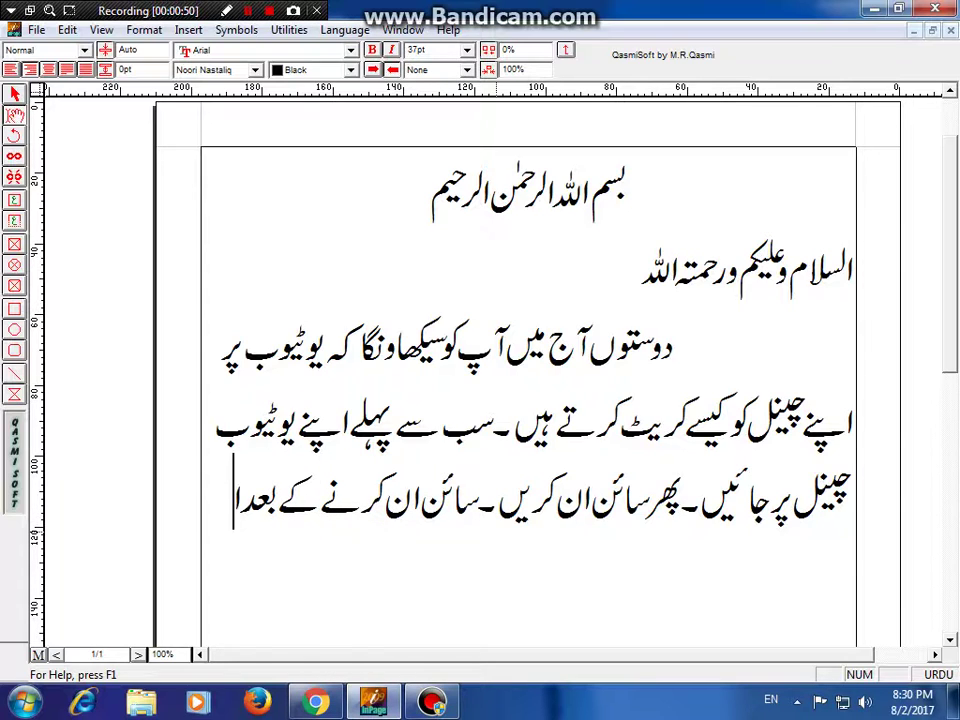
pyautogui.write('کھے')
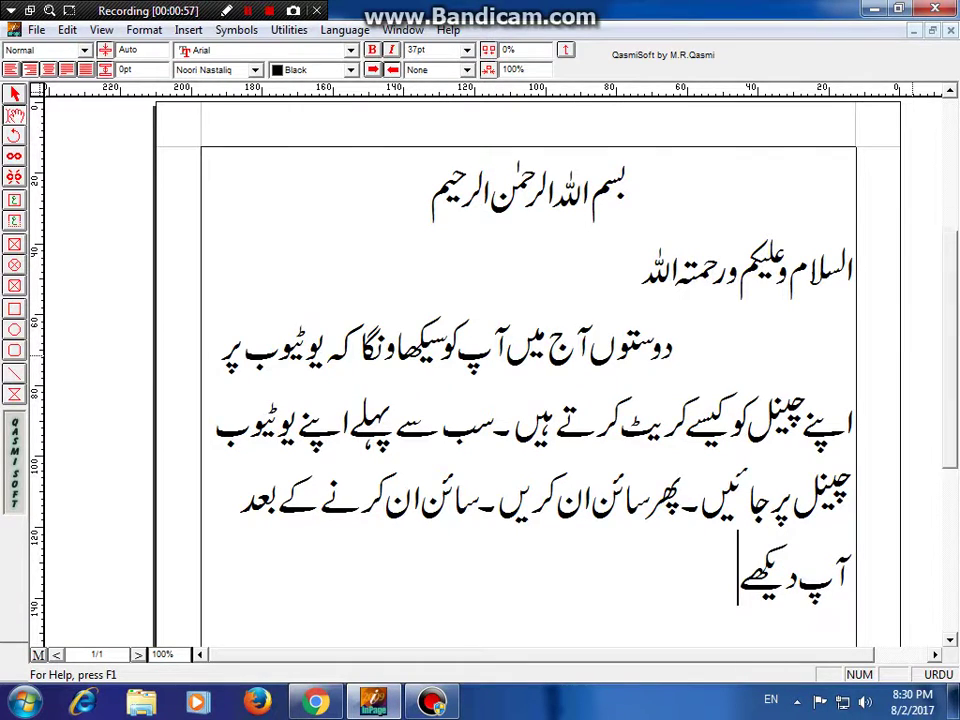
pyautogui.scroll(-3, 714, 357)
pyautogui.press('BackSpace')
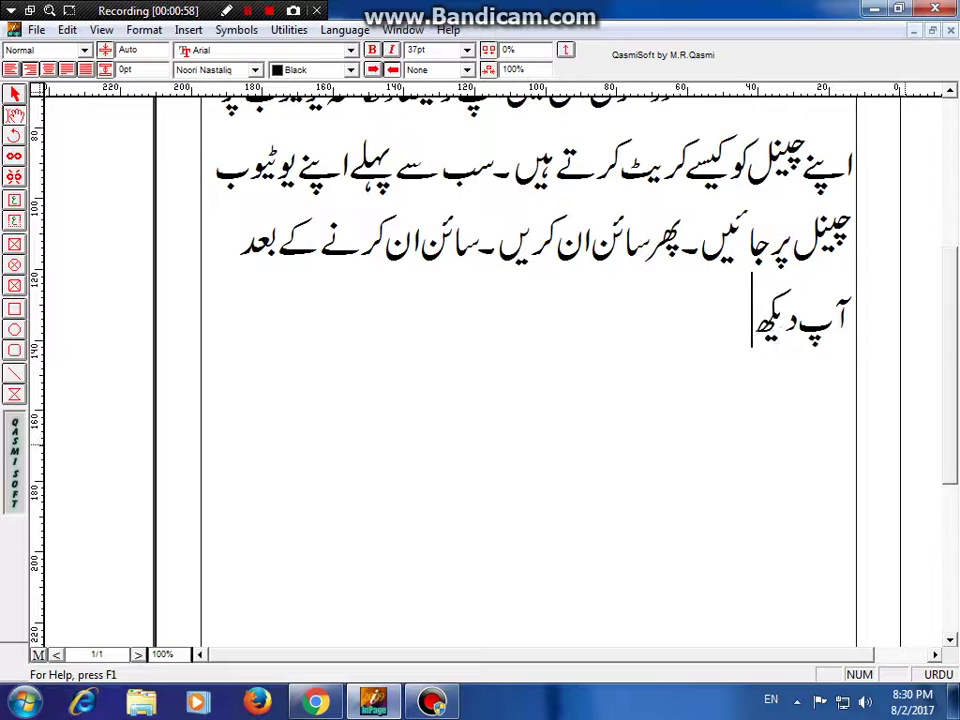
pyautogui.write('یں')
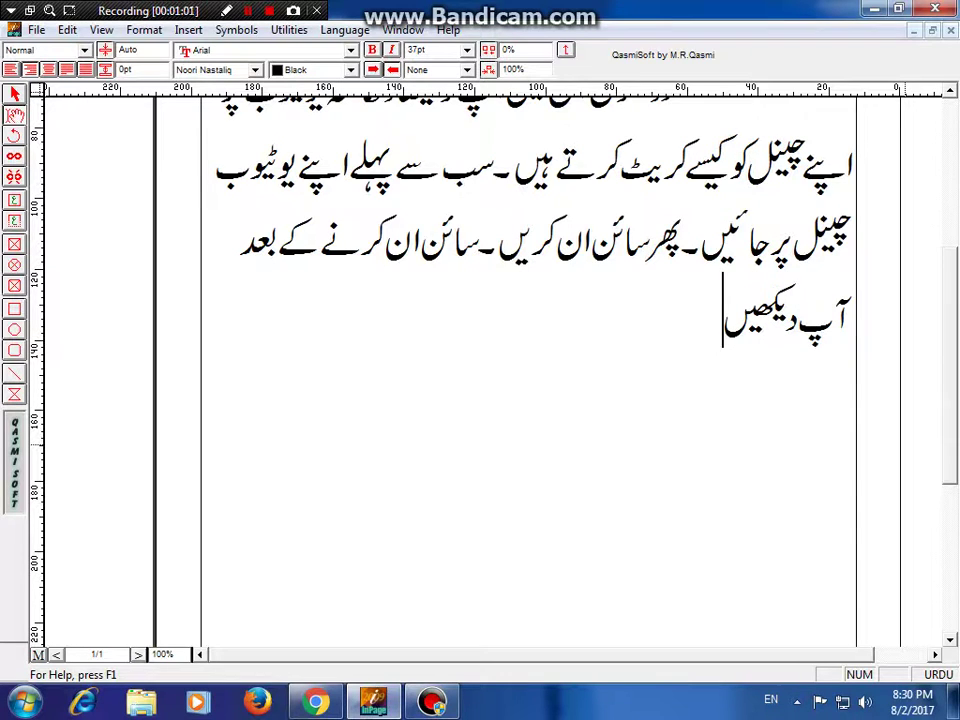
# - Continue the Urdu sentence with "گے کہ سائیڈ پر"
pyautogui.write(' گے کہ')
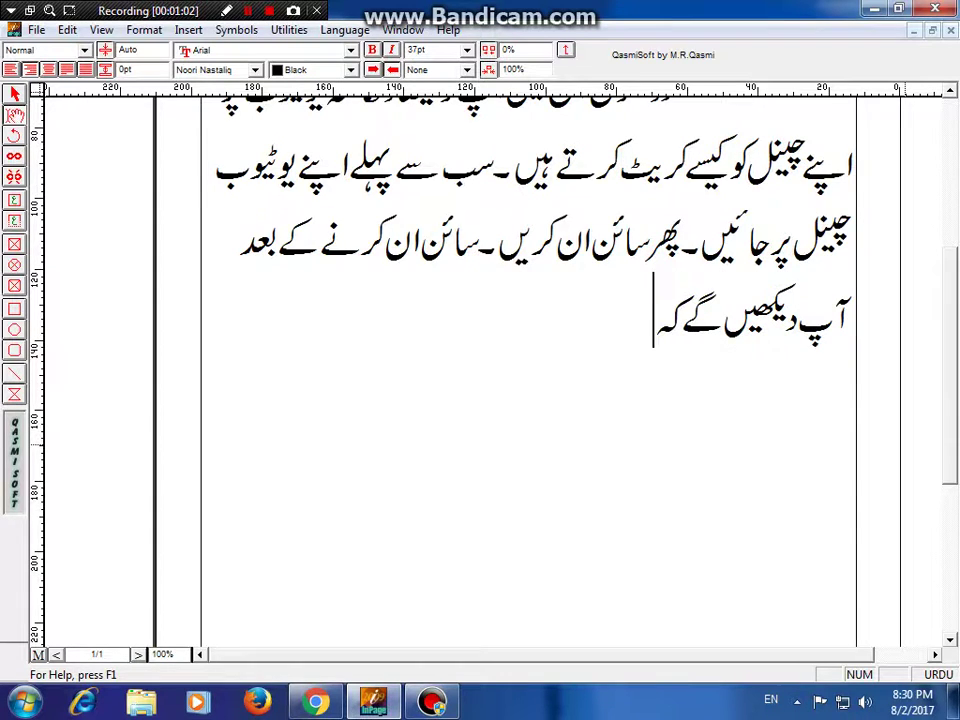
pyautogui.write(' سائیڈ پ')
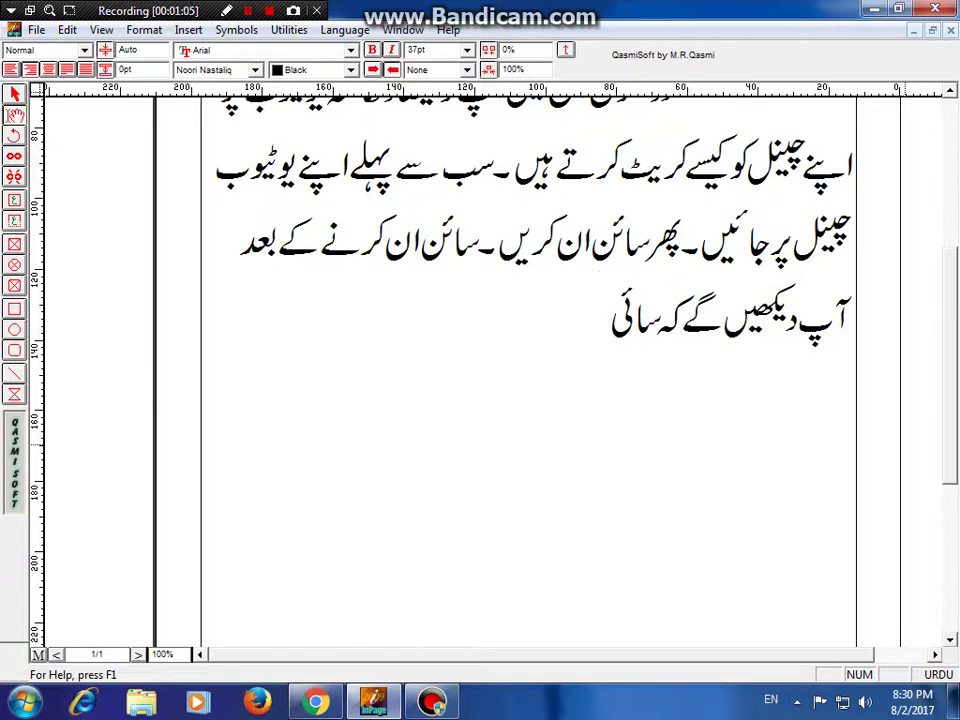
pyautogui.write('ر')
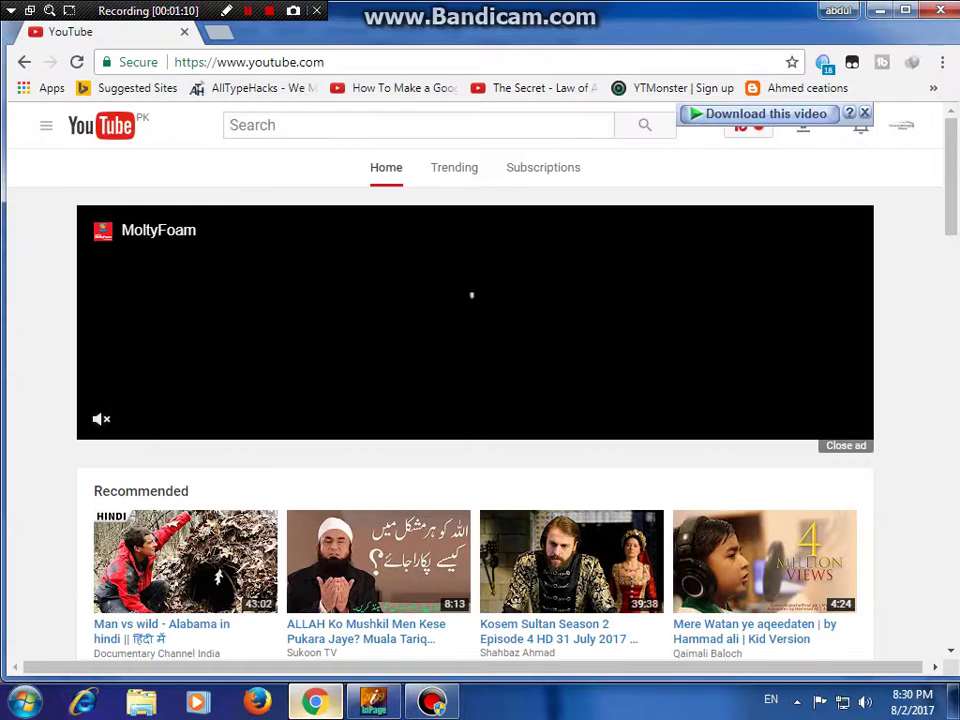
# - Switch to Chrome and open the YouTube account menu to view its Creator Studio and settings options
pyautogui.hotkey('alt', 'Tab')
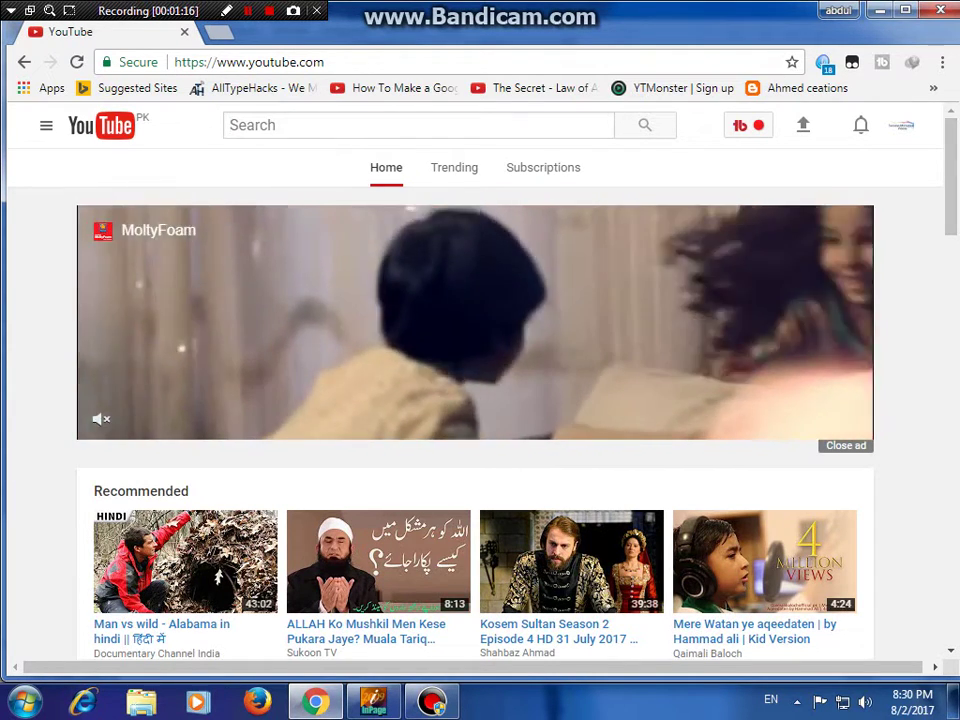
pyautogui.click(901, 125)
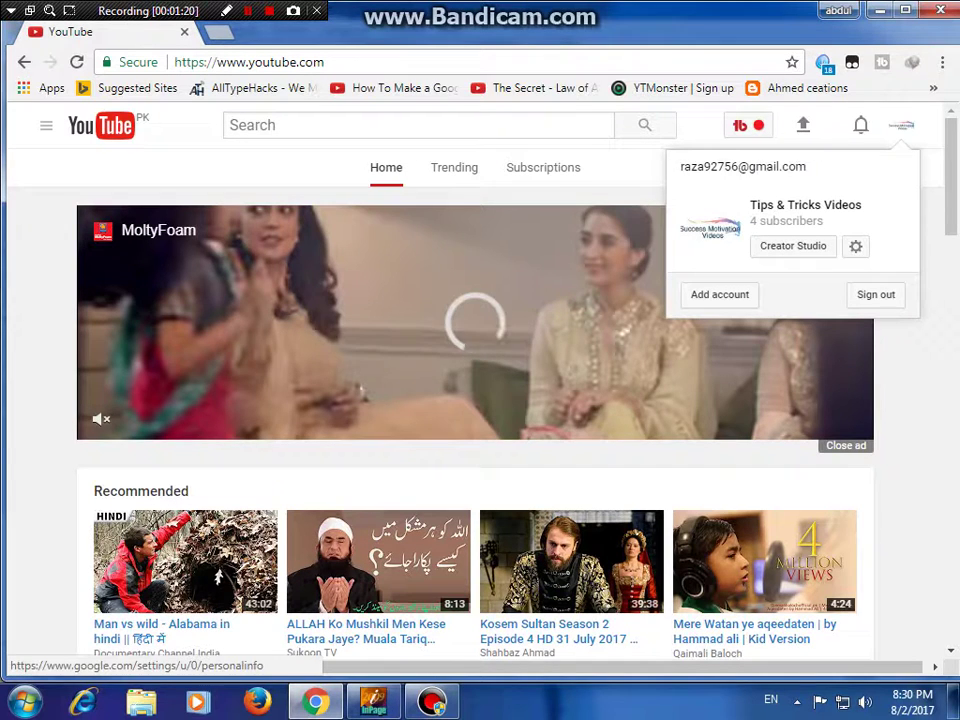
pyautogui.moveTo(431, 702)
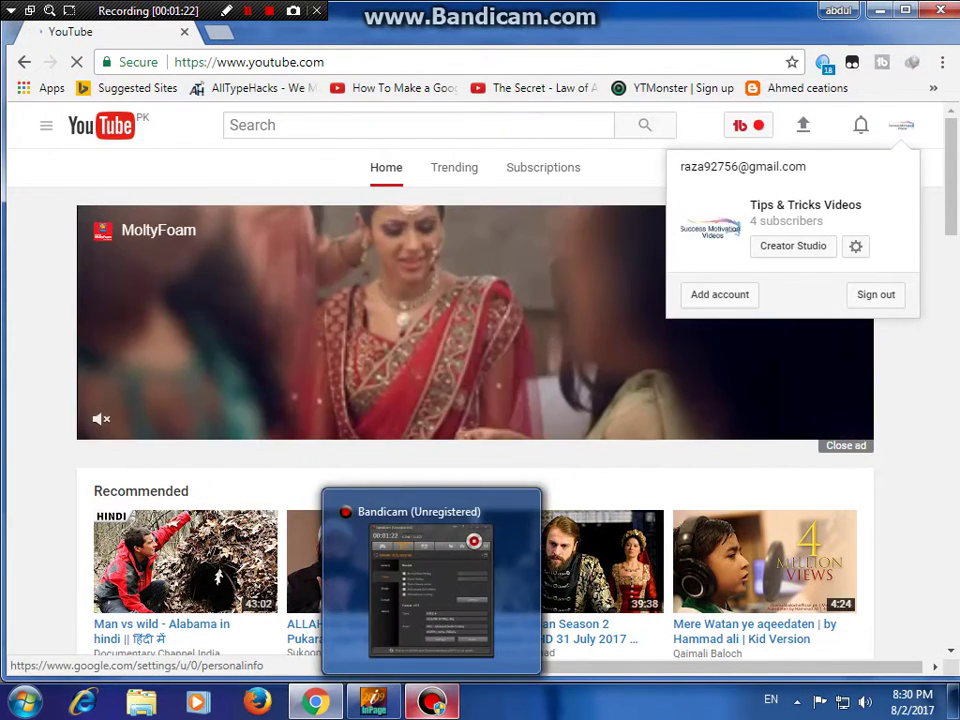
# - Switch back to InPage and continue the Urdu sentence with "کرییٹ اسٹوڈیو کے ساتھ ایک"
pyautogui.moveTo(373, 702)
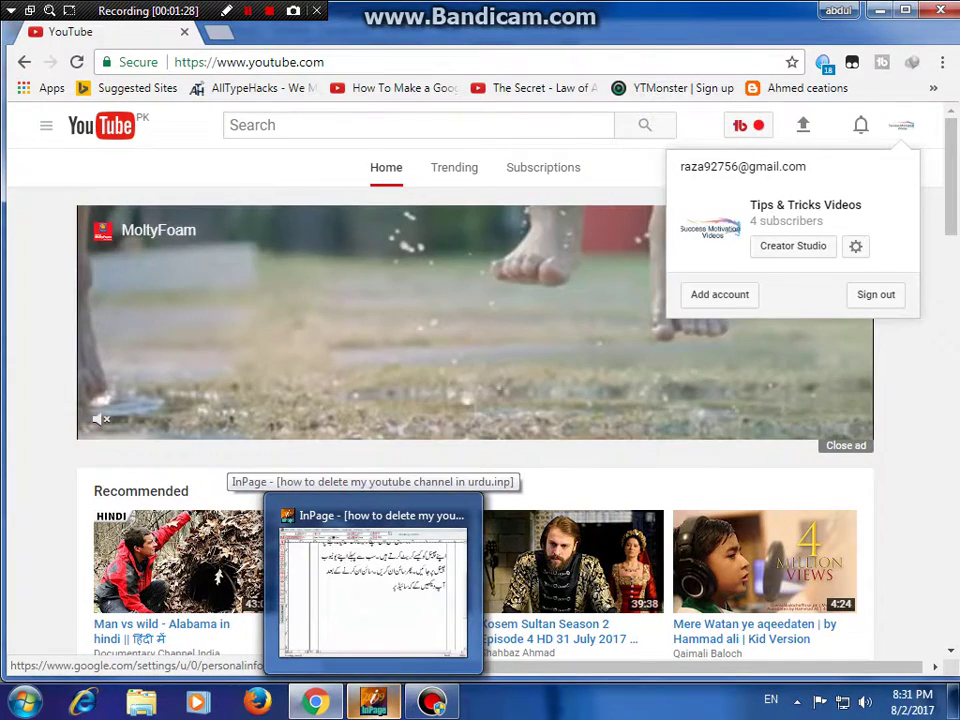
pyautogui.click(373, 702)
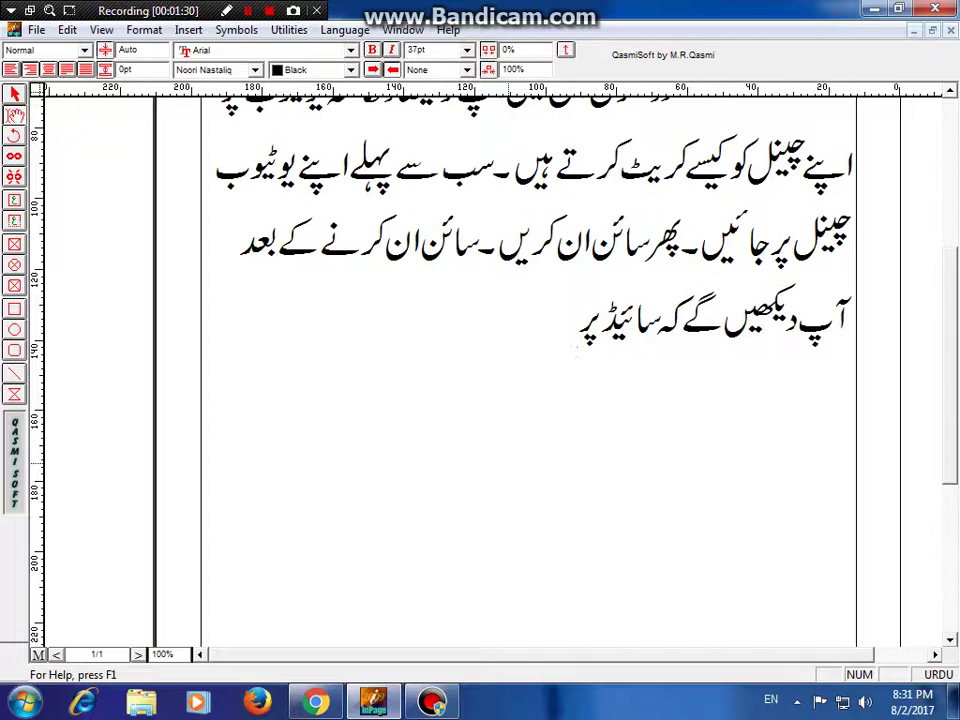
pyautogui.write('کرنے کے بعد آپ دیکھیں گے کہ سا')
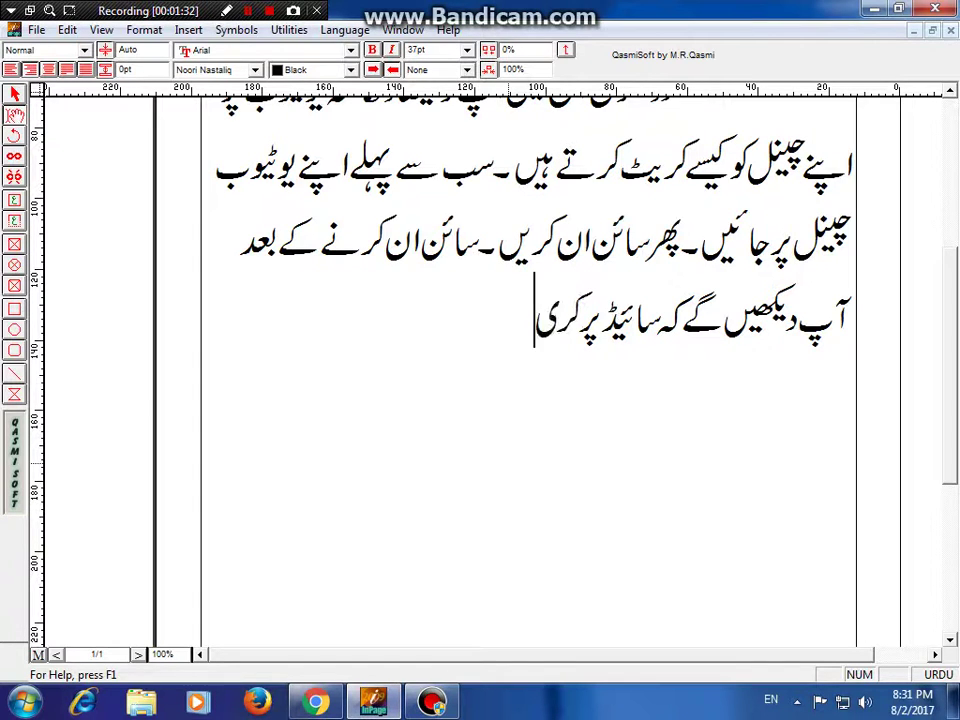
pyautogui.write('ئیڈ پر کریئیٹ')
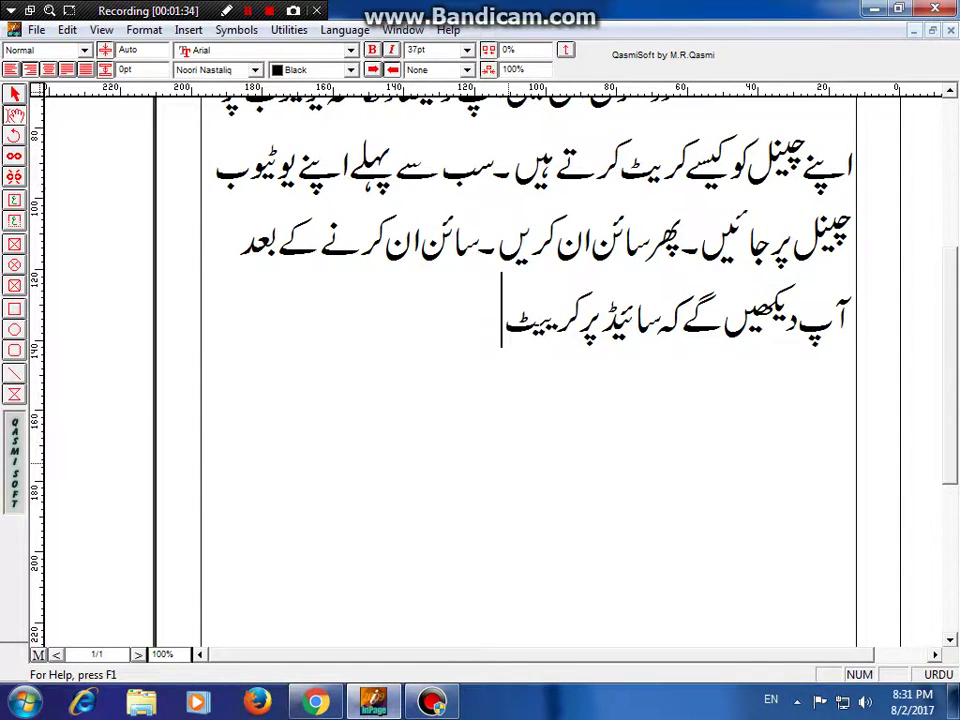
pyautogui.write(' اسٹو')
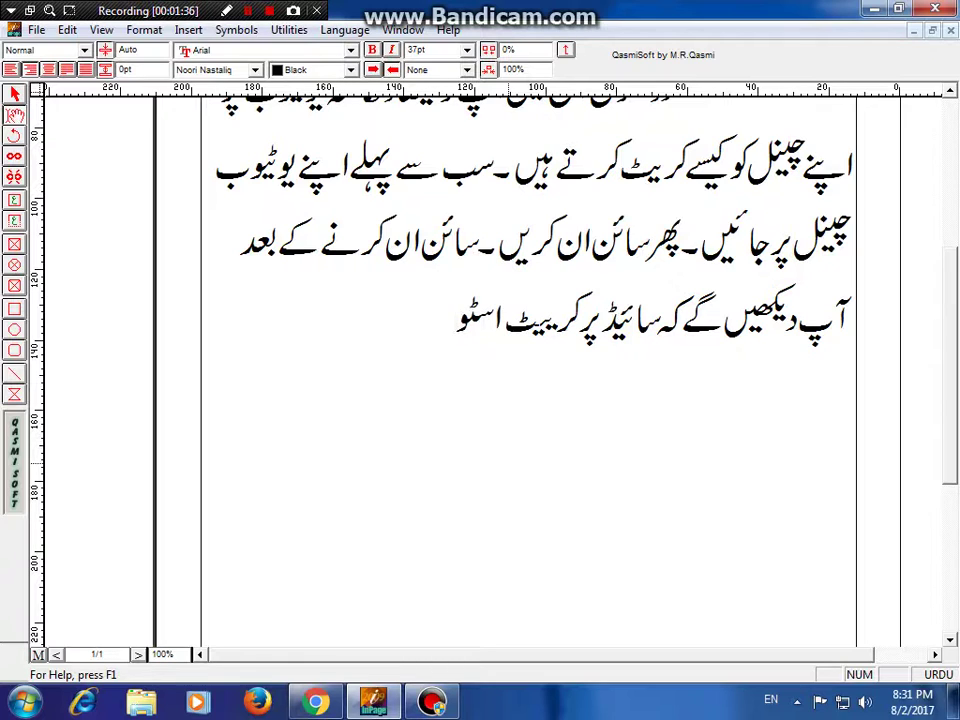
pyautogui.write('ڈیو کے')
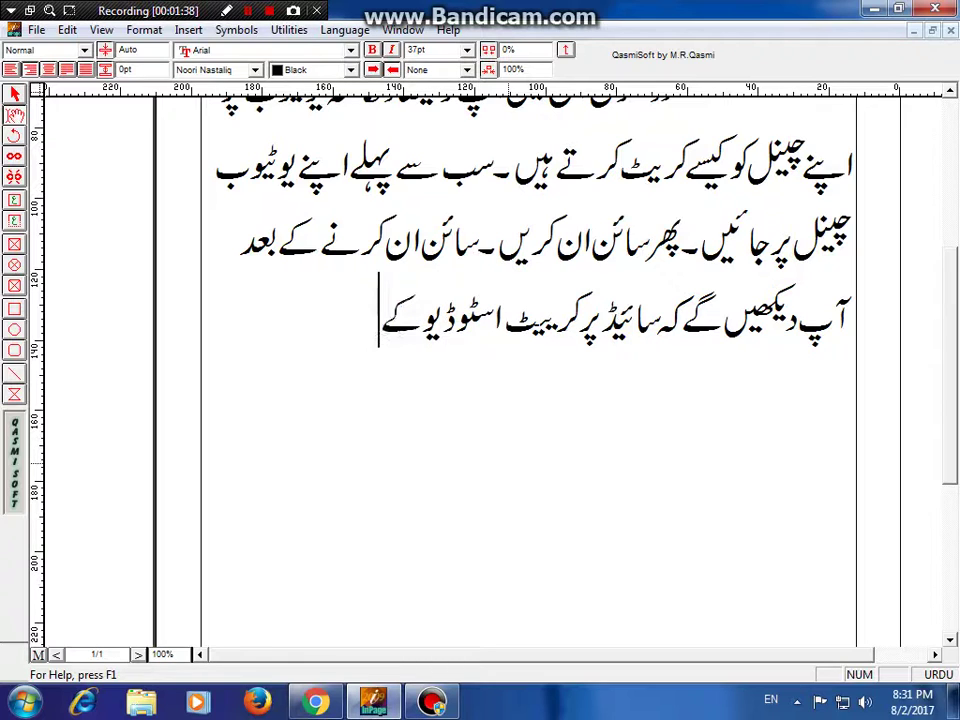
pyautogui.write(' ساتھ ای')
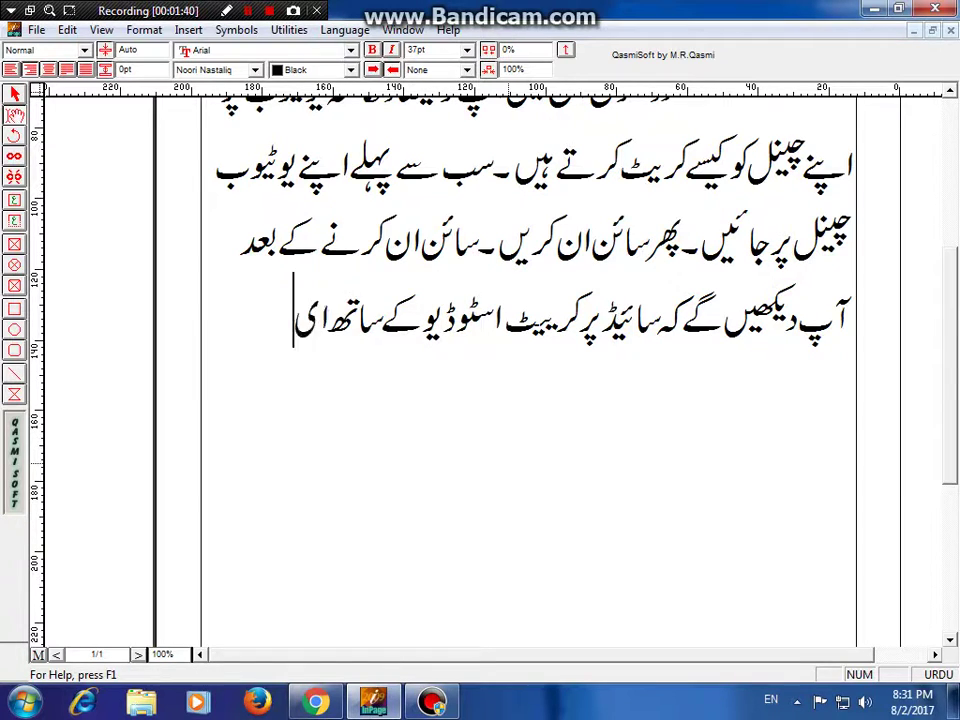
pyautogui.write('ک')
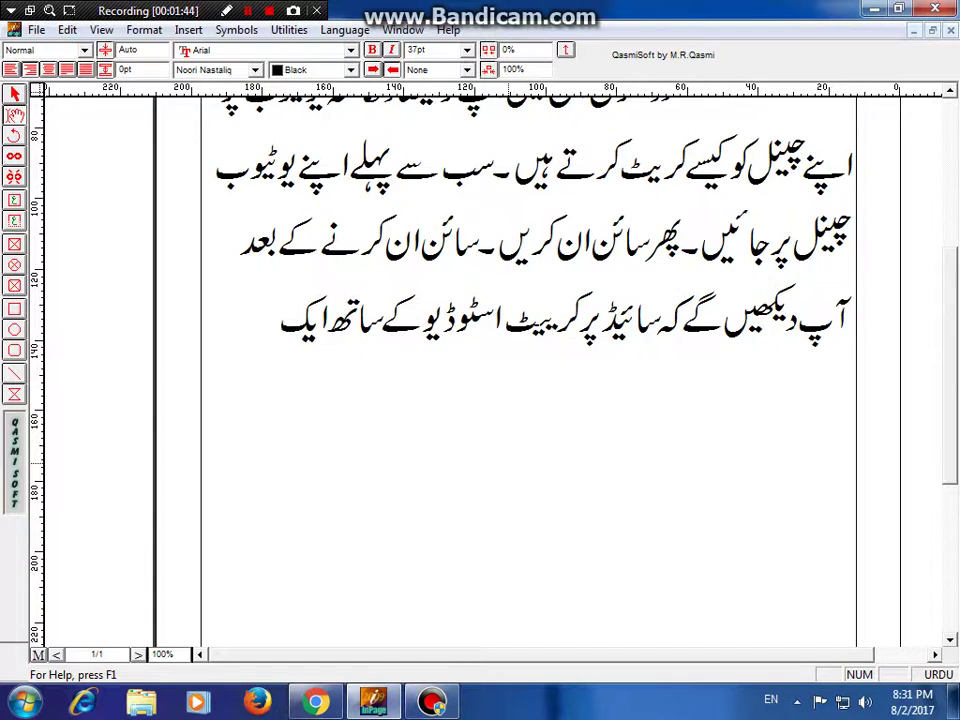
# - Add "پانے کا نشان بنا آ رہا ہے" to the end of the Urdu paragraph
pyautogui.write(' پانے کا')
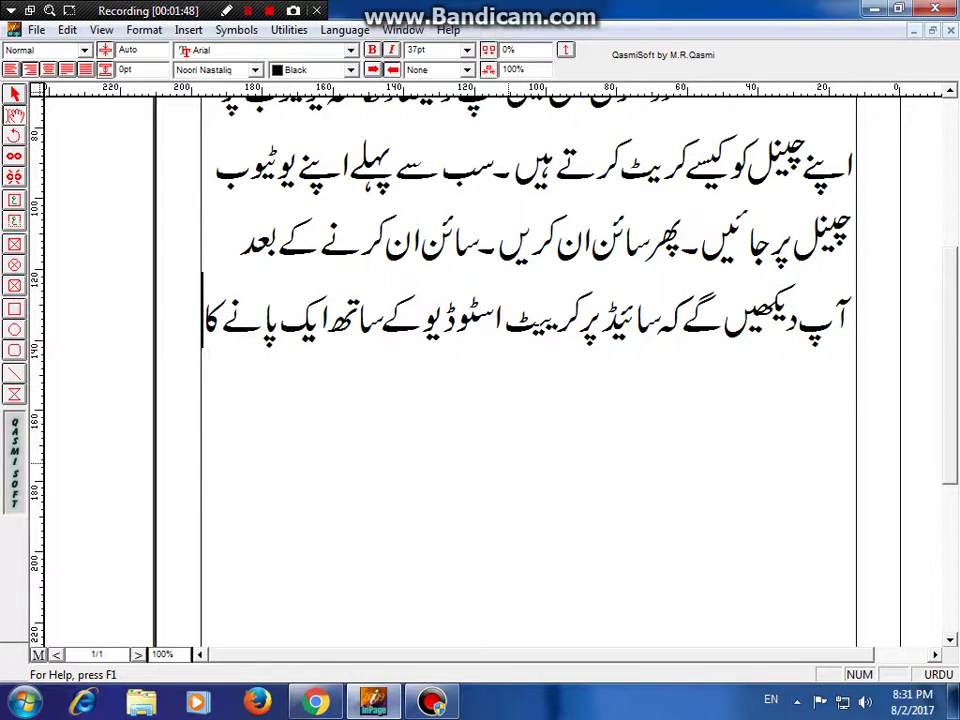
pyautogui.write(' نشان')
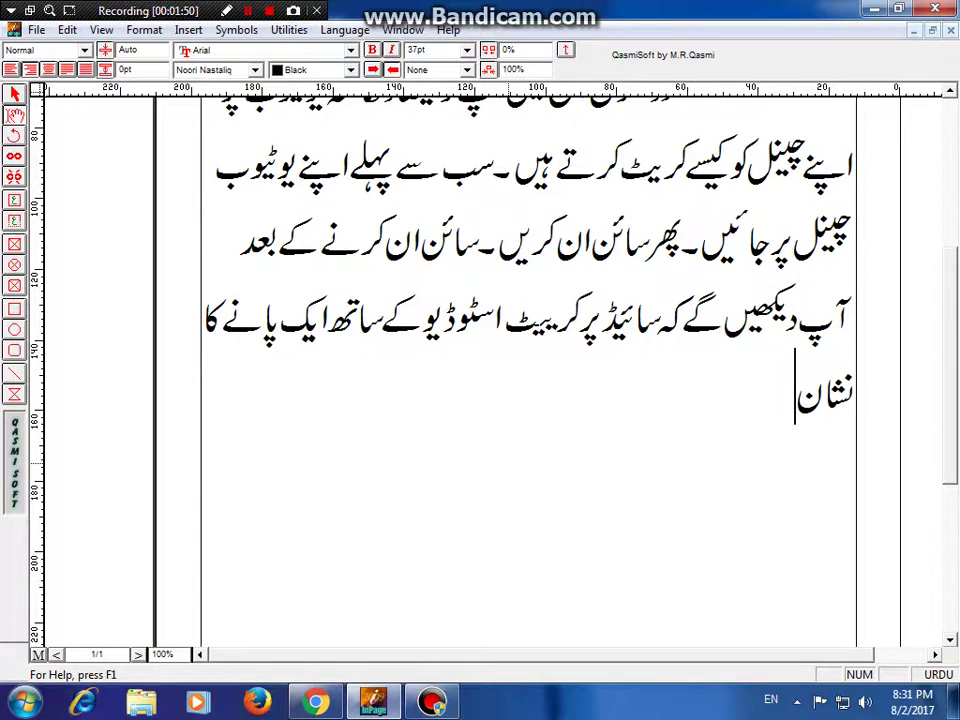
pyautogui.write(' بنا آر')
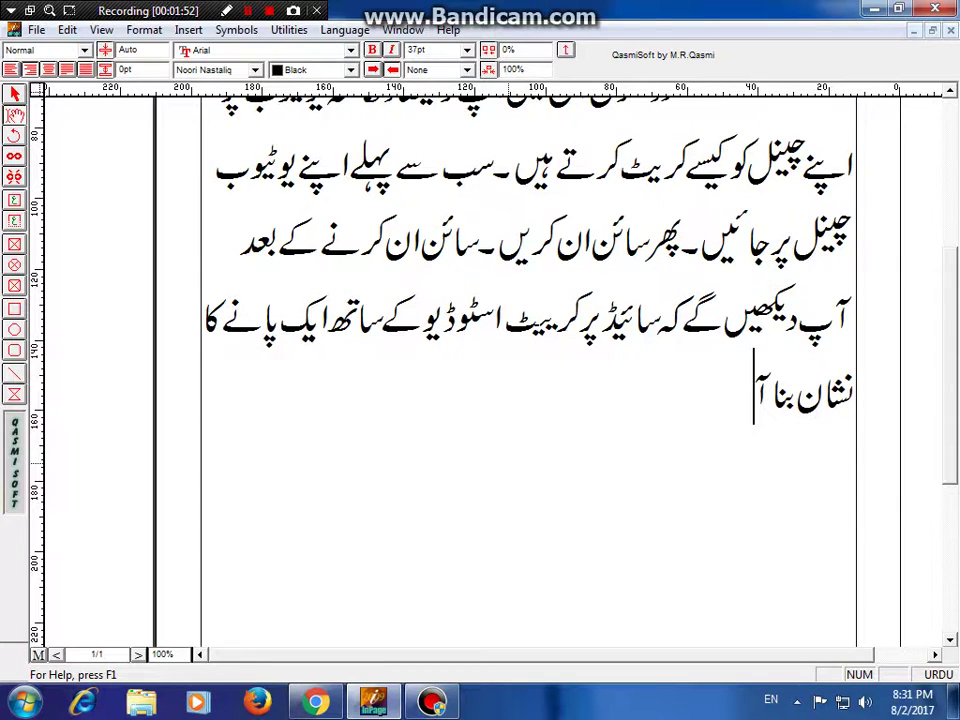
pyautogui.write('ہا ہے')
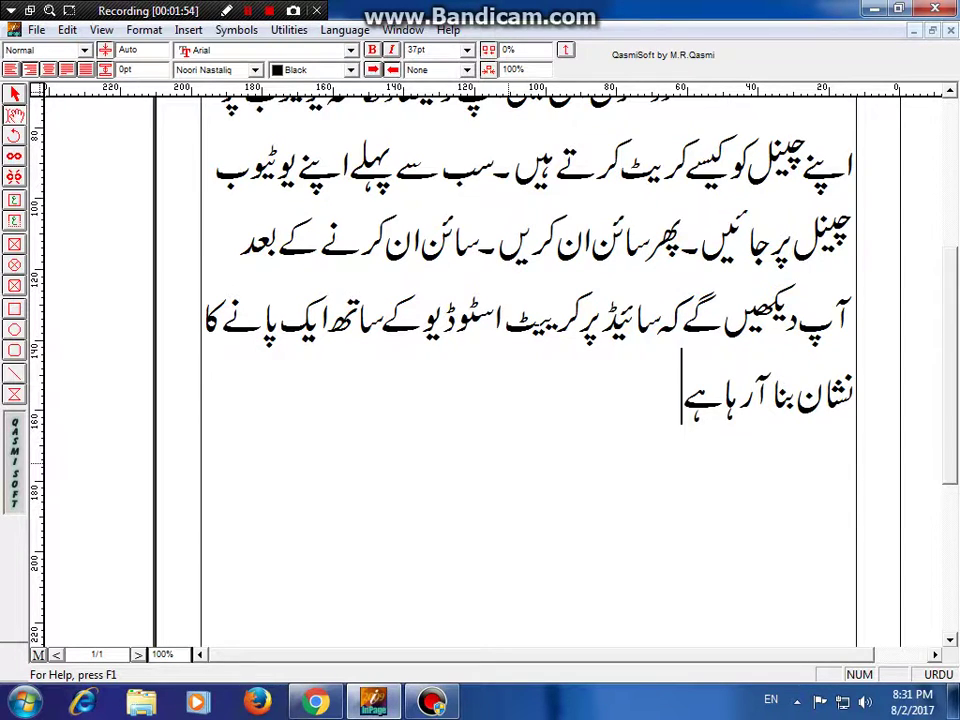
# - Continue the Urdu paragraph with "آپ اُس پر کلک کریں"
pyautogui.write('اا')
pyautogui.press('BackSpace')
pyautogui.write('پ')
pyautogui.press('BackSpace')
pyautogui.write('اا')
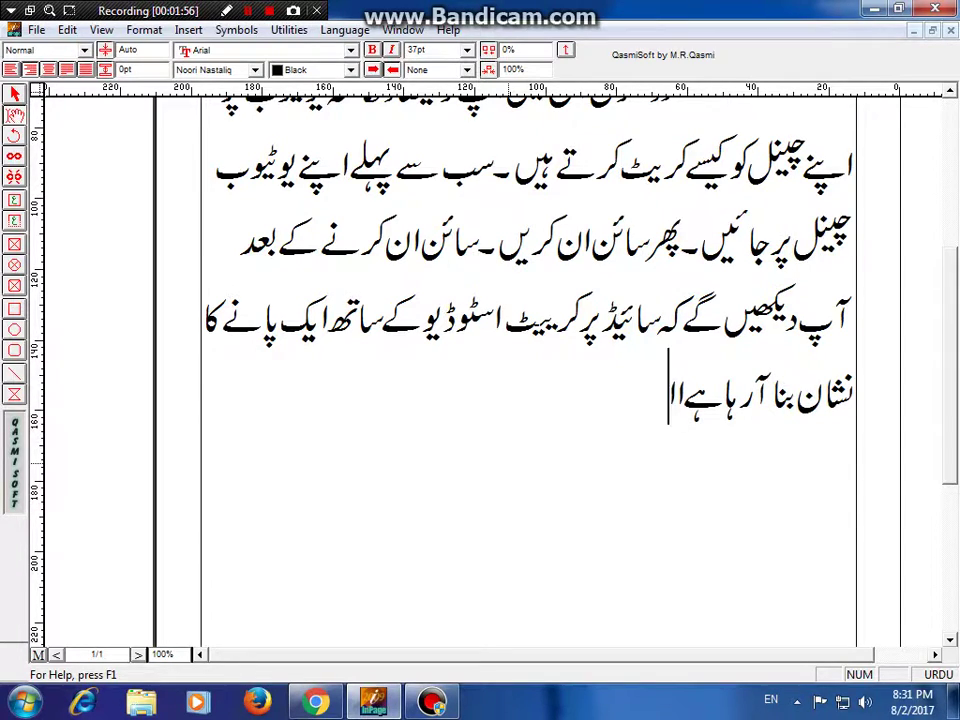
pyautogui.press('BackSpace')
pyautogui.press('BackSpace')
pyautogui.write('آپ')
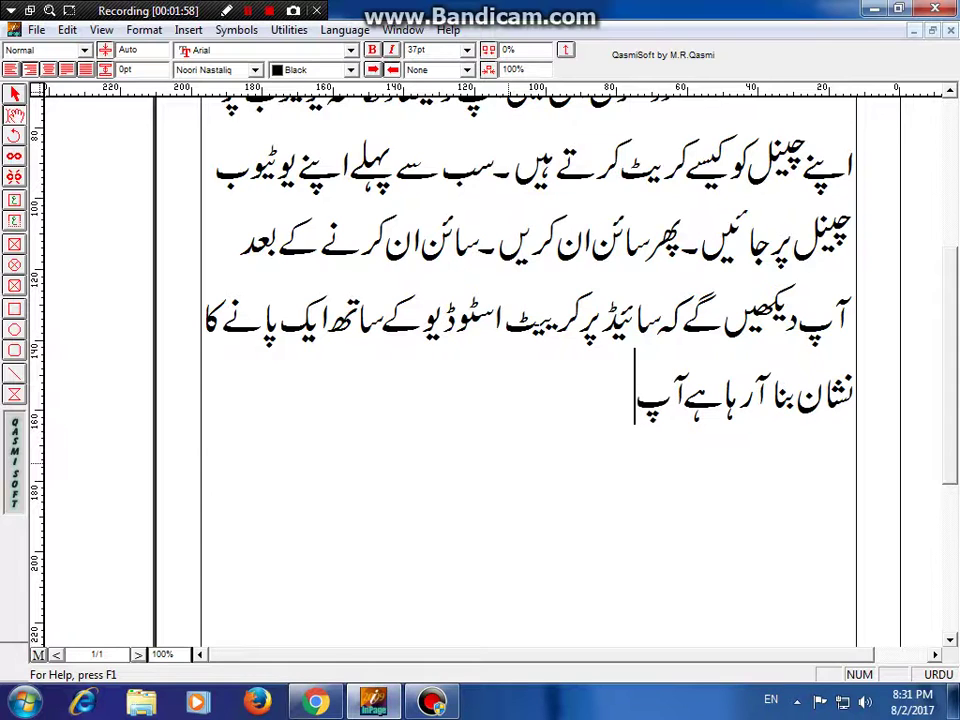
pyautogui.write(' اُس')
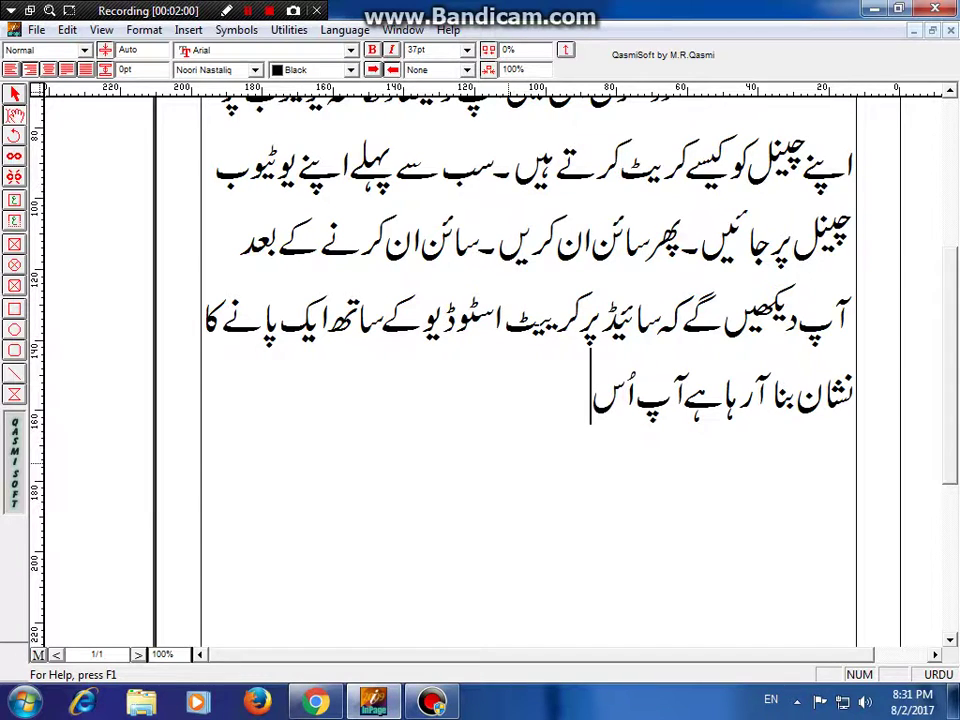
pyautogui.write(' پر کلک کریں')
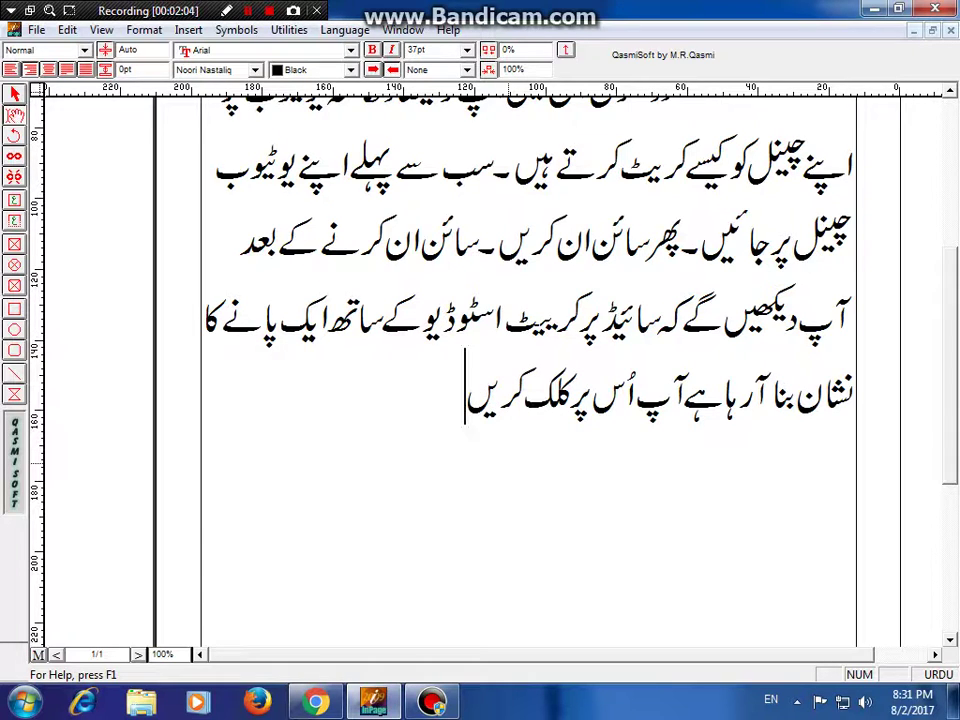
# - Complete the Urdu sentence with "جہاں سے چینل کی سیٹنگ اوپن ہوتی ہے۔" and save the document
pyautogui.write(' ج')
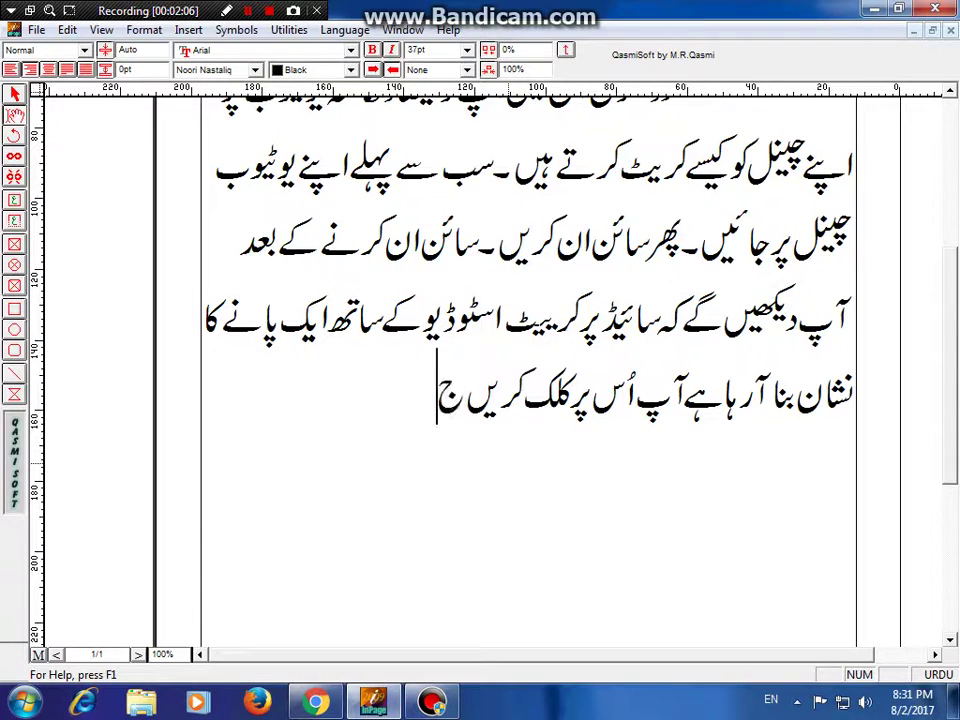
pyautogui.write('ہاں سے')
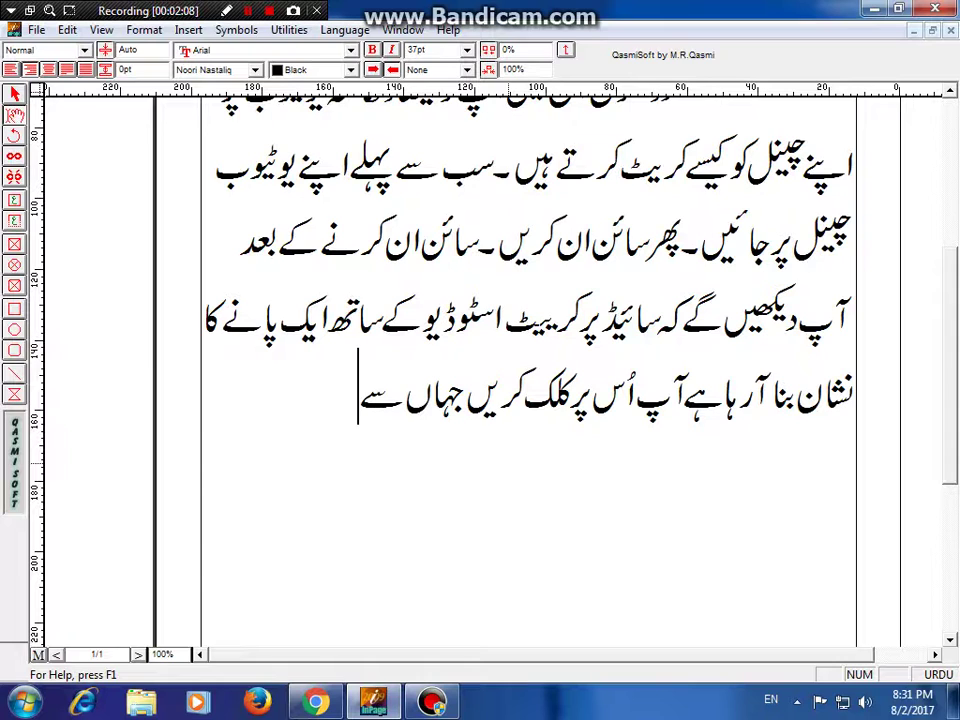
pyautogui.write(' چینل کی')
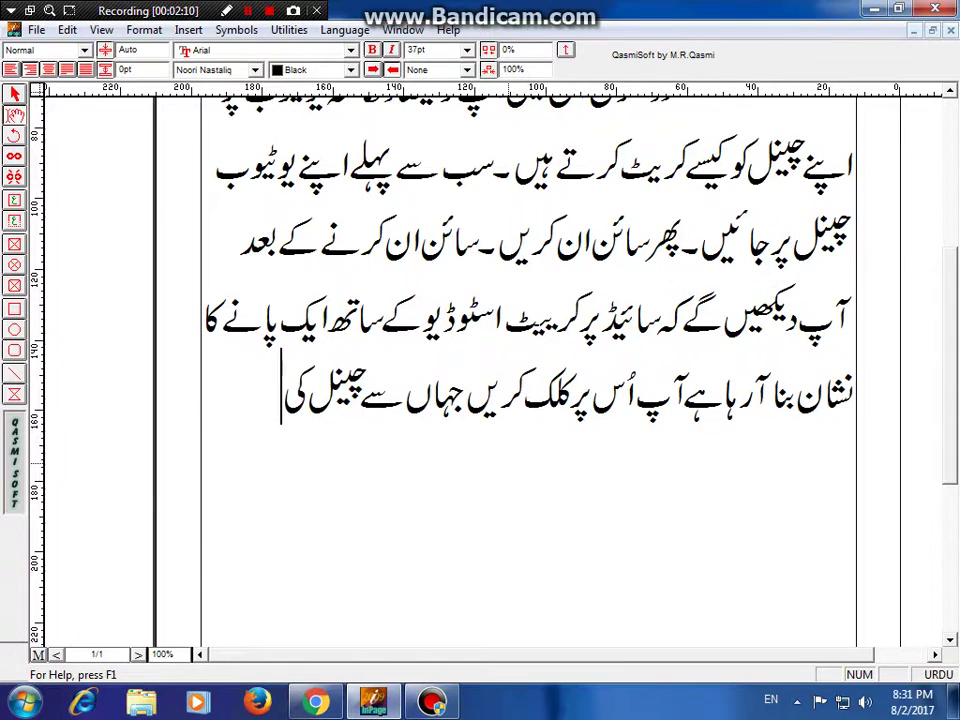
pyautogui.write(' سیٹنگ')
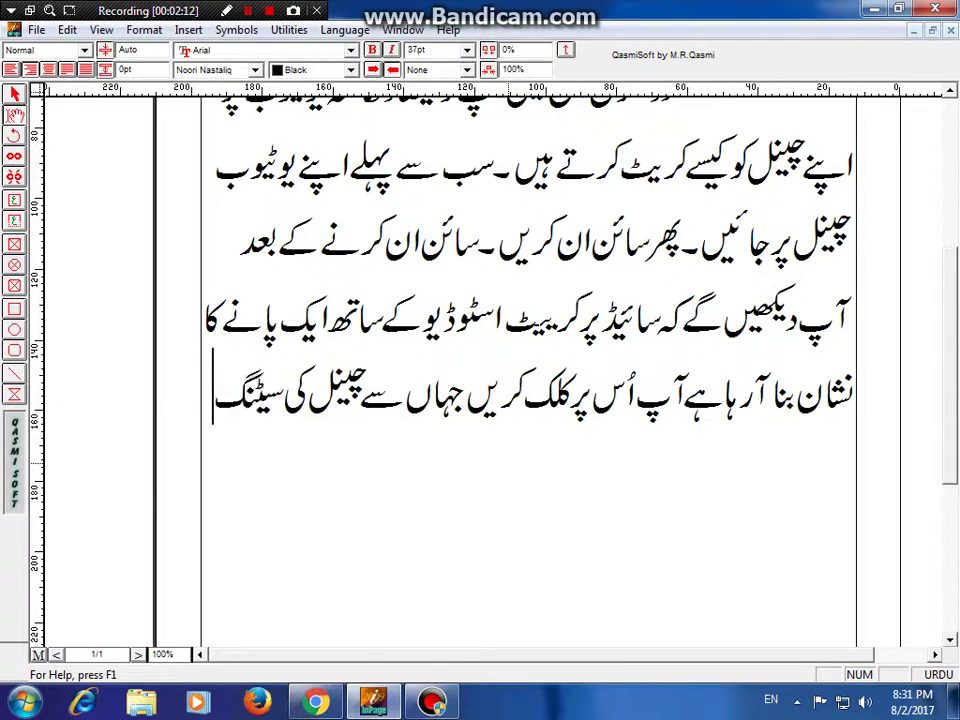
pyautogui.write(' ا')
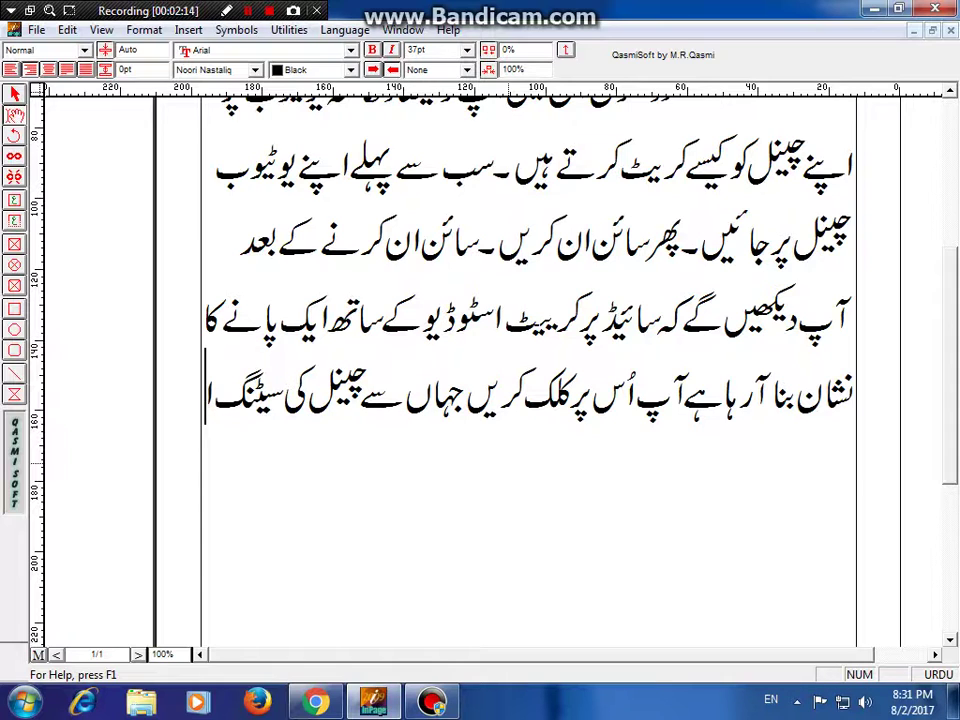
pyautogui.write('و')
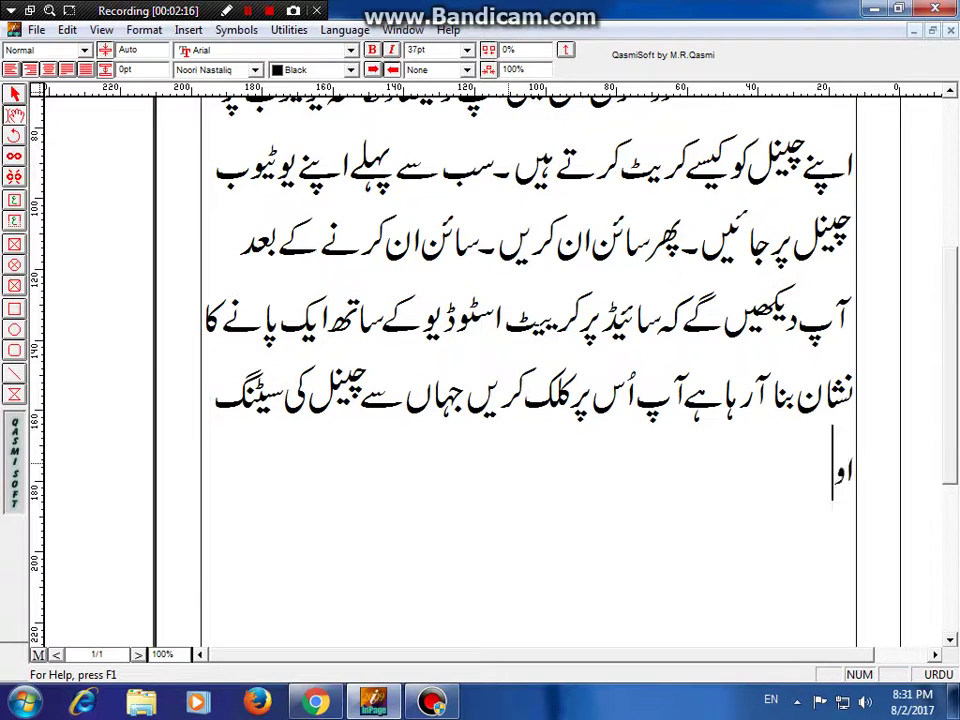
pyautogui.write('پن')
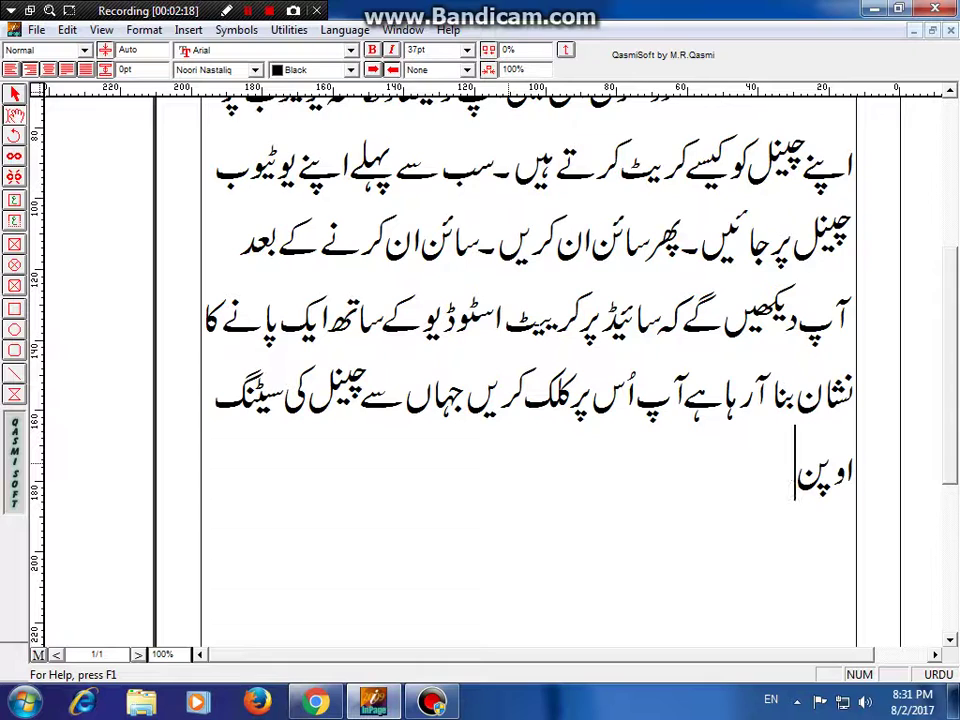
pyautogui.write(' ہوتی ہے')
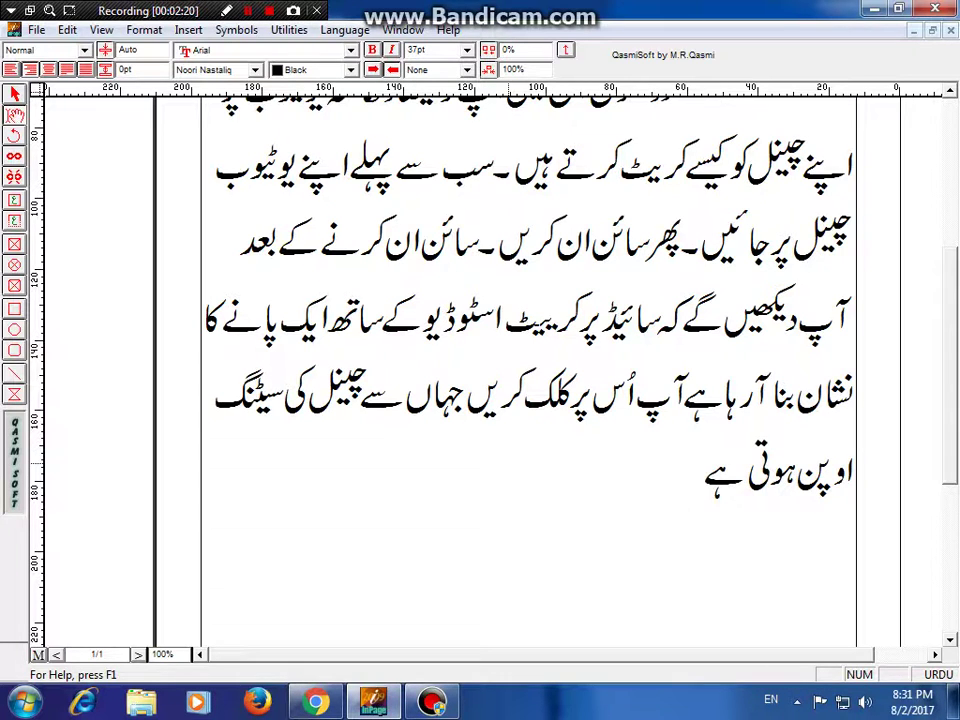
pyautogui.write('۔')
pyautogui.hotkey('ctrl', 's')
# - Switch to Chrome and open the channel's YouTube account settings overview from the account menu
pyautogui.moveTo(373, 702)
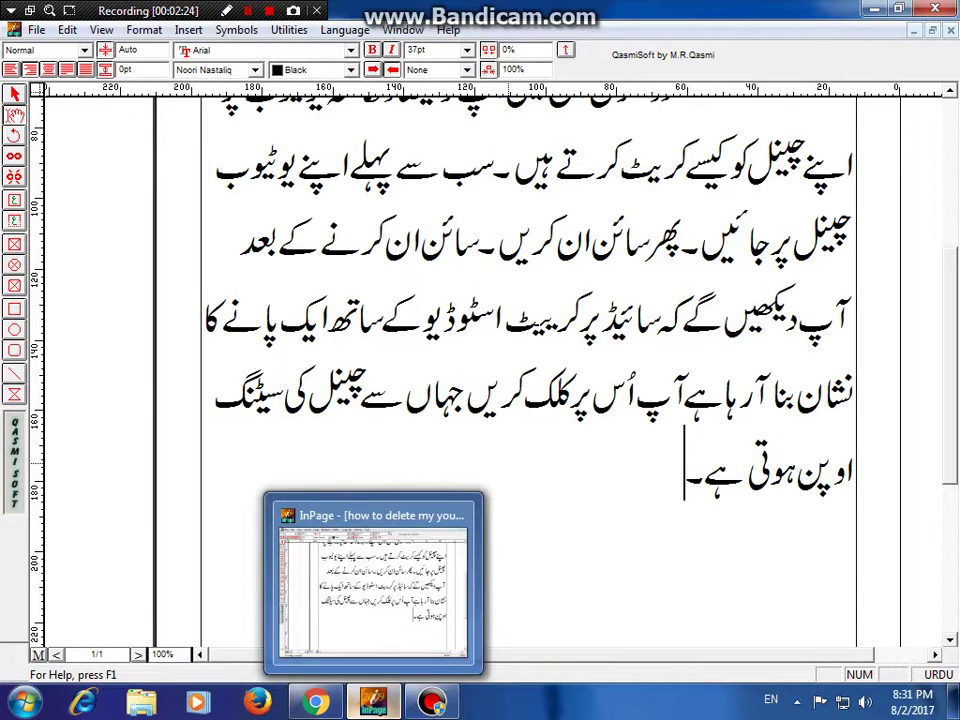
pyautogui.click(316, 702)
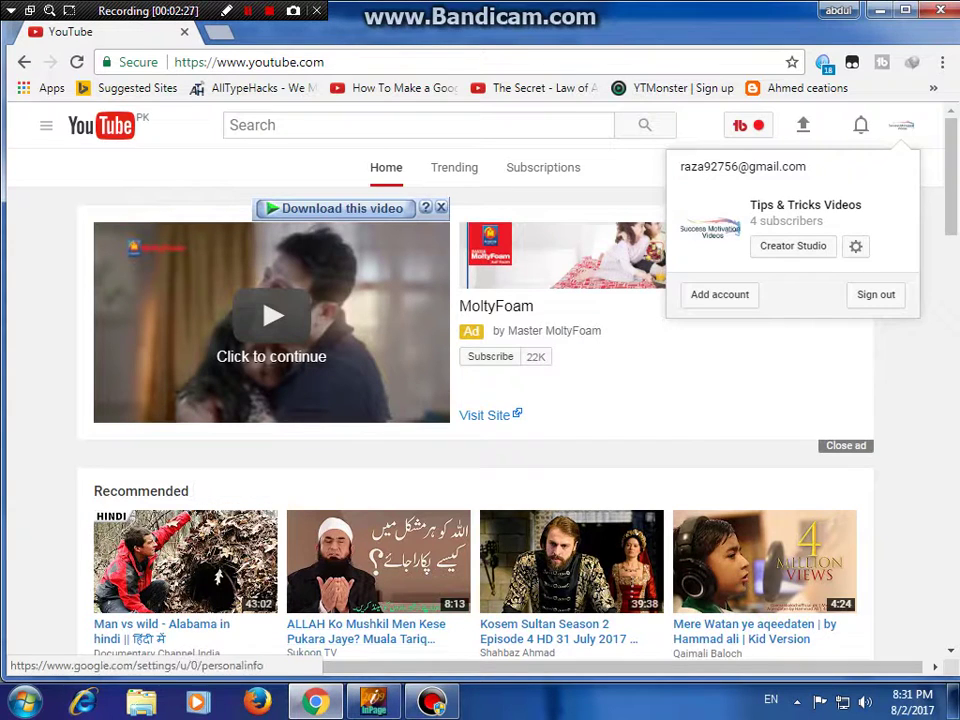
pyautogui.click(855, 246)
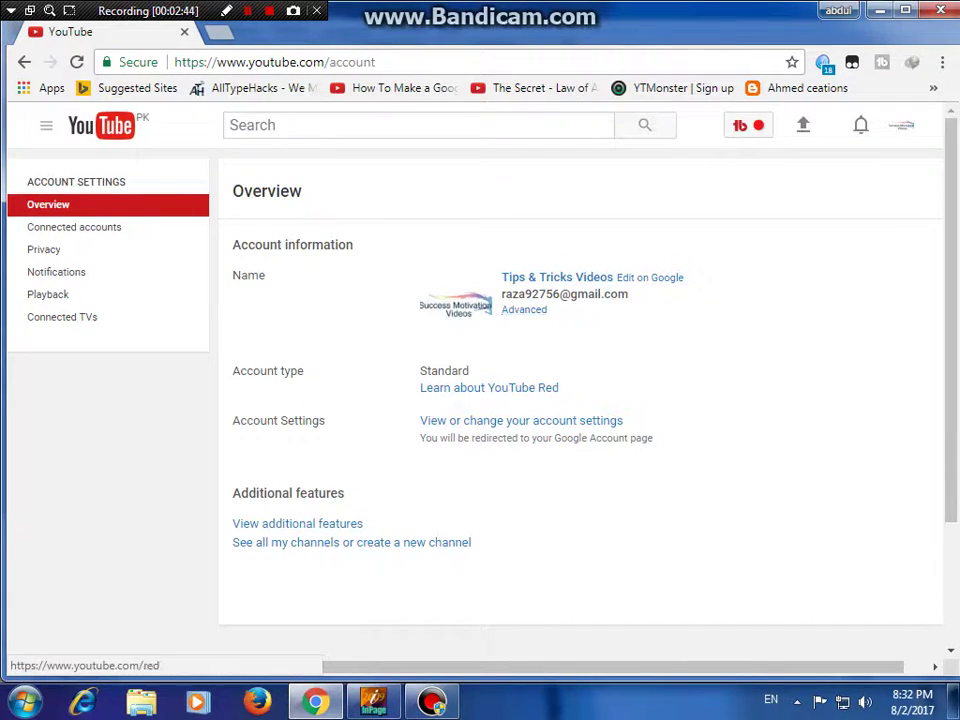
# - Switch back to InPage and start the next Urdu sentence with "یہاں آپ دیکھیں گے کہ"
pyautogui.click(373, 700)
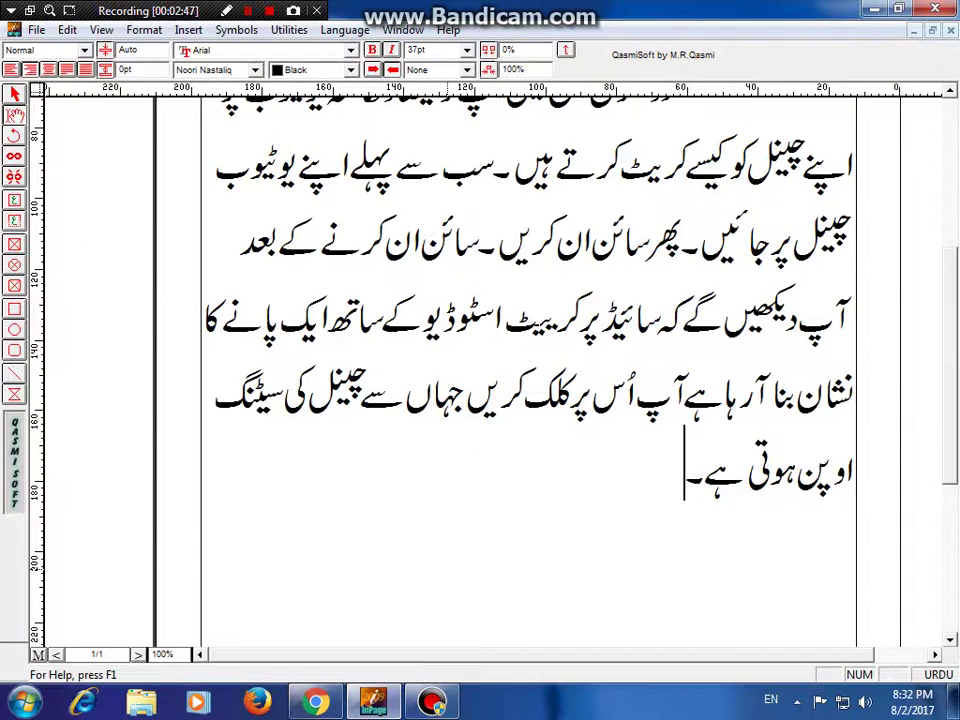
pyautogui.write('یہاں ا')
pyautogui.press('BackSpace')
pyautogui.write('آپ')
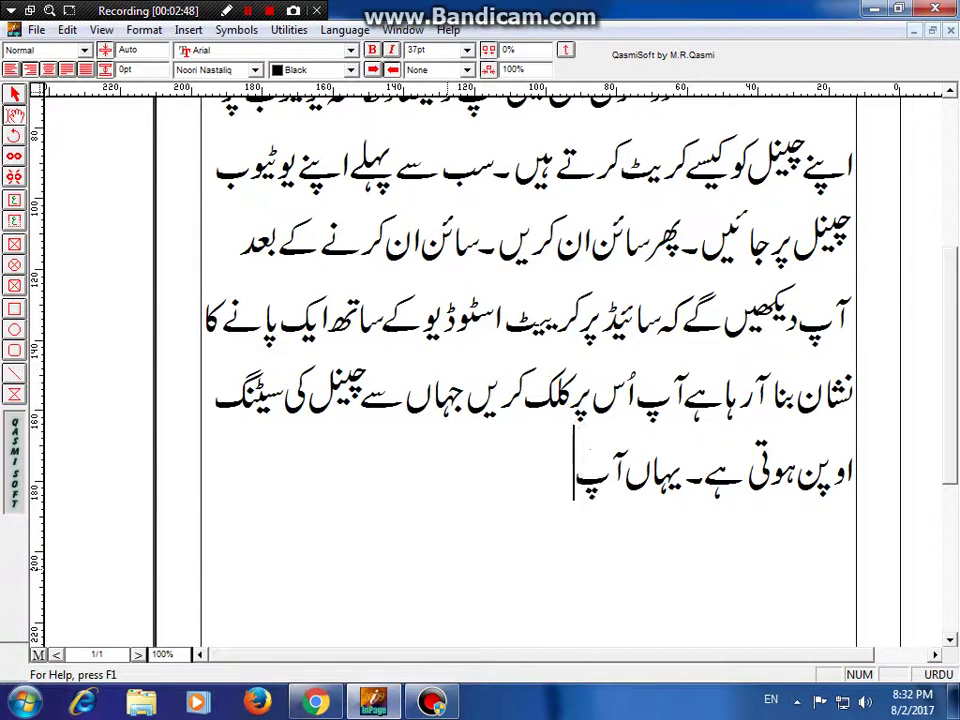
pyautogui.write(' دیکھیں')
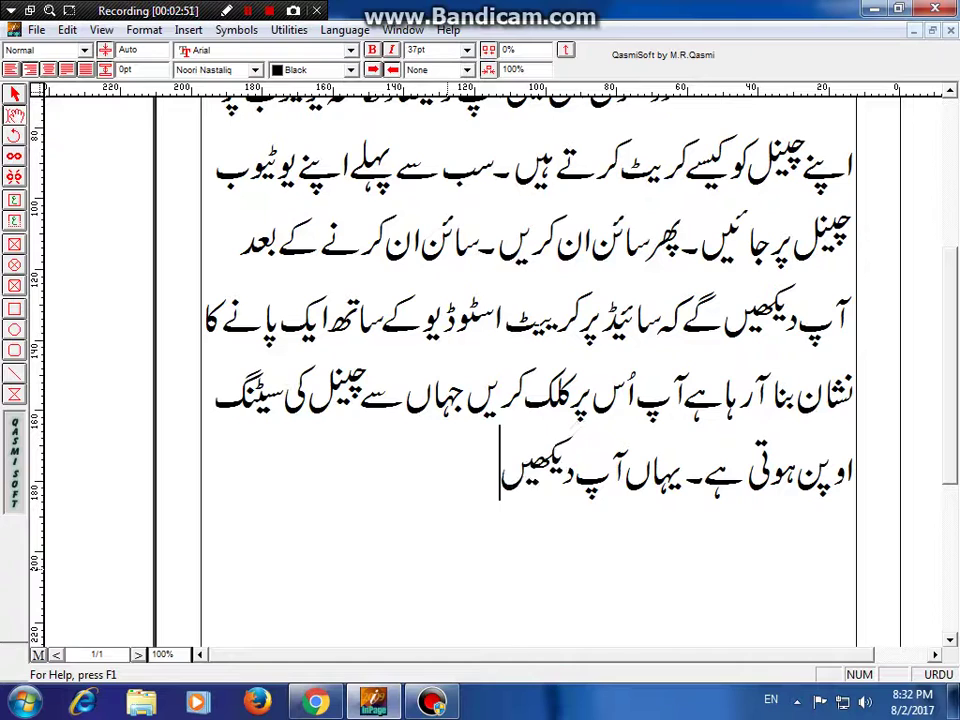
pyautogui.write(' گی')
pyautogui.press('BackSpace')
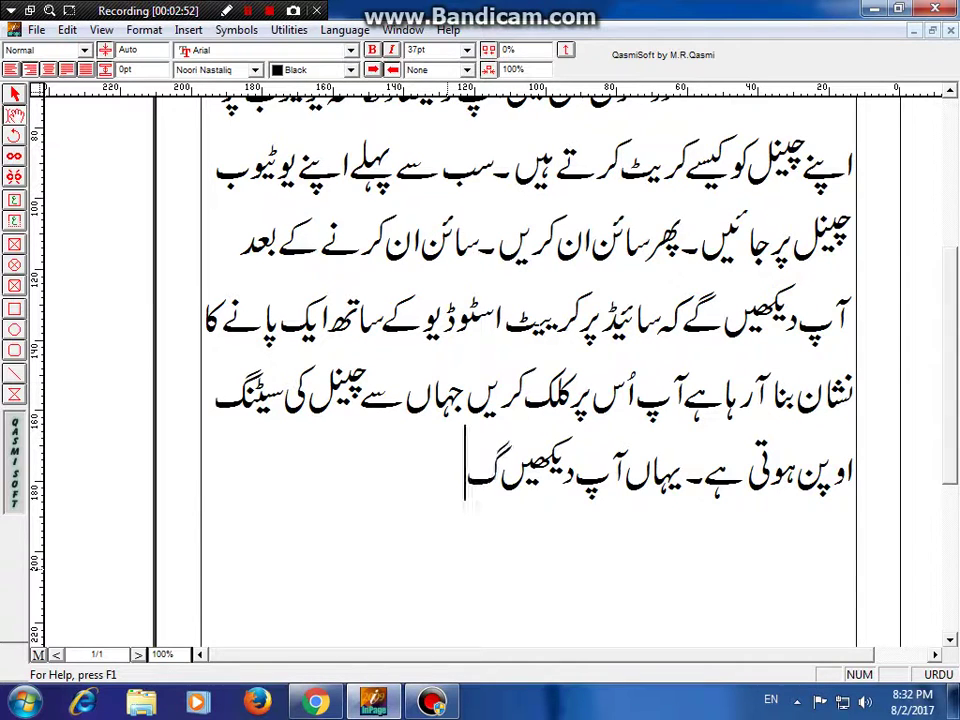
pyautogui.write('ے کہ')
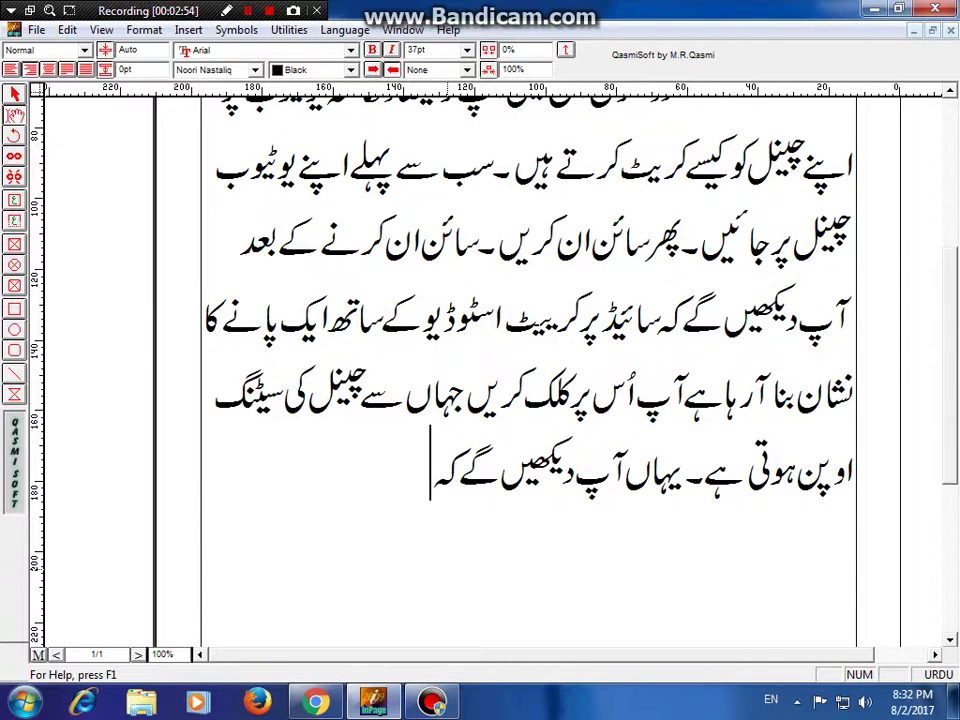
# - Continue the Urdu sentence with "ایک اوپشن ایڈوانس لکھا آرہا ہے"
pyautogui.write(' ایک')
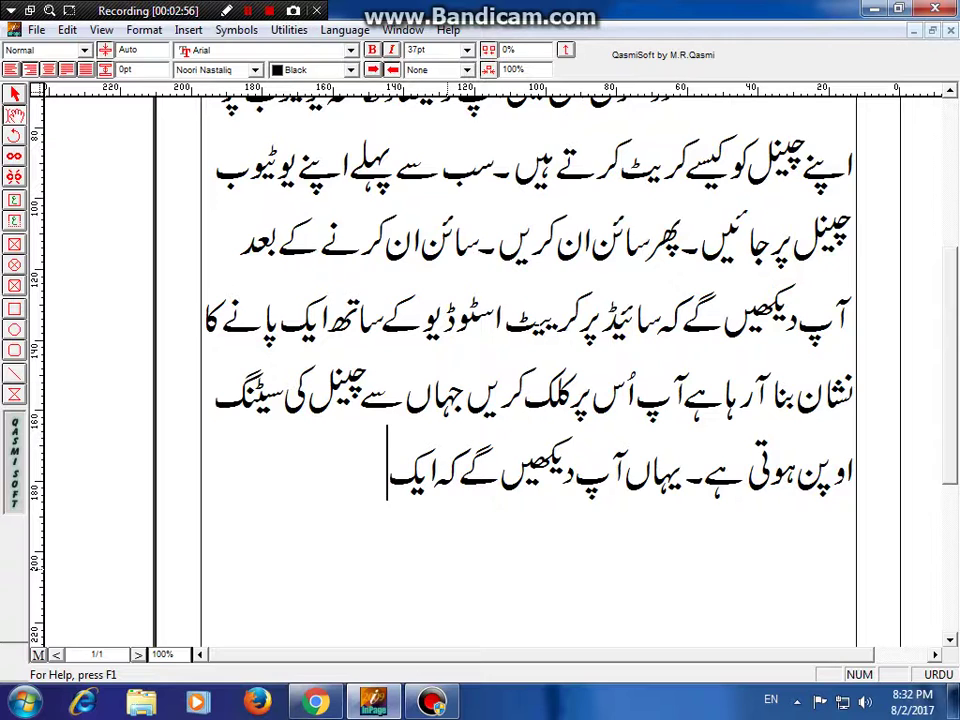
pyautogui.write(' اوپشن ا')
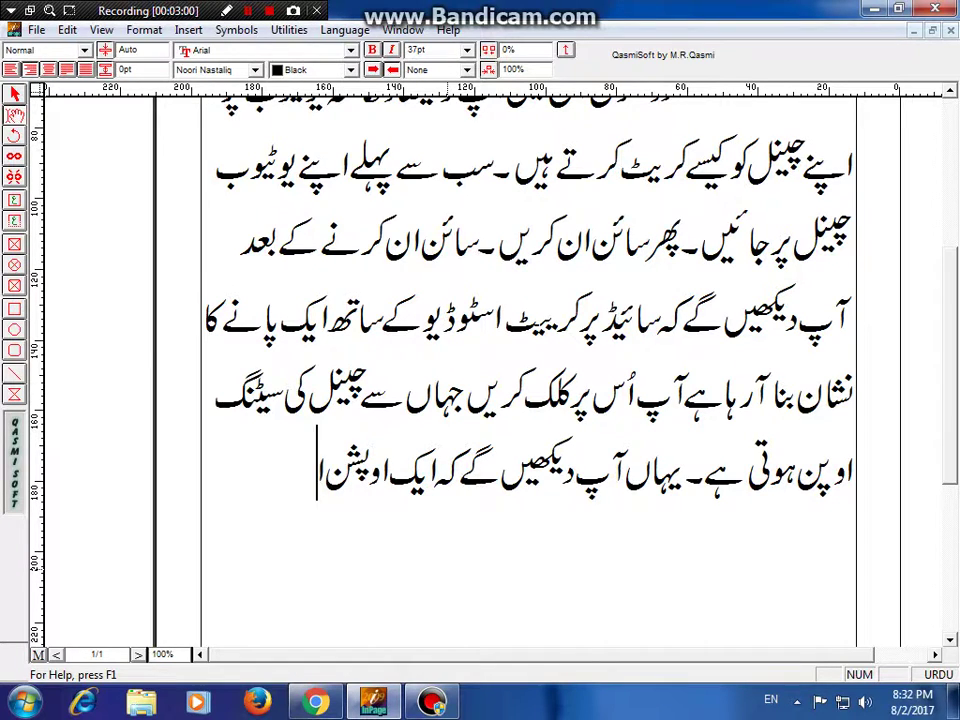
pyautogui.write('یڈوانس')
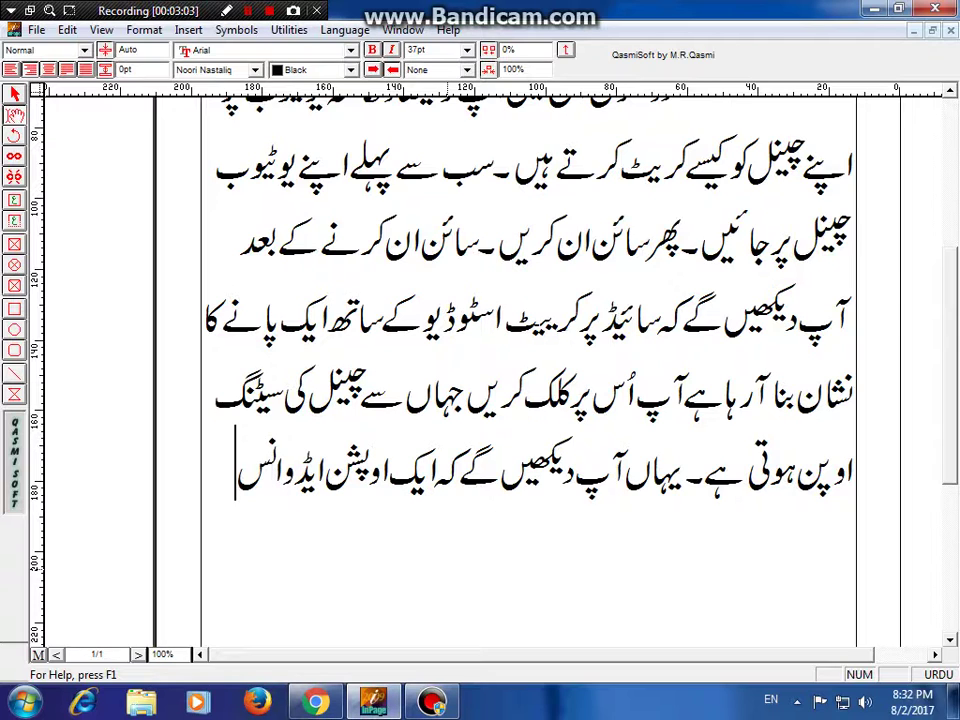
pyautogui.write(' لکھا')
pyautogui.press('Return')
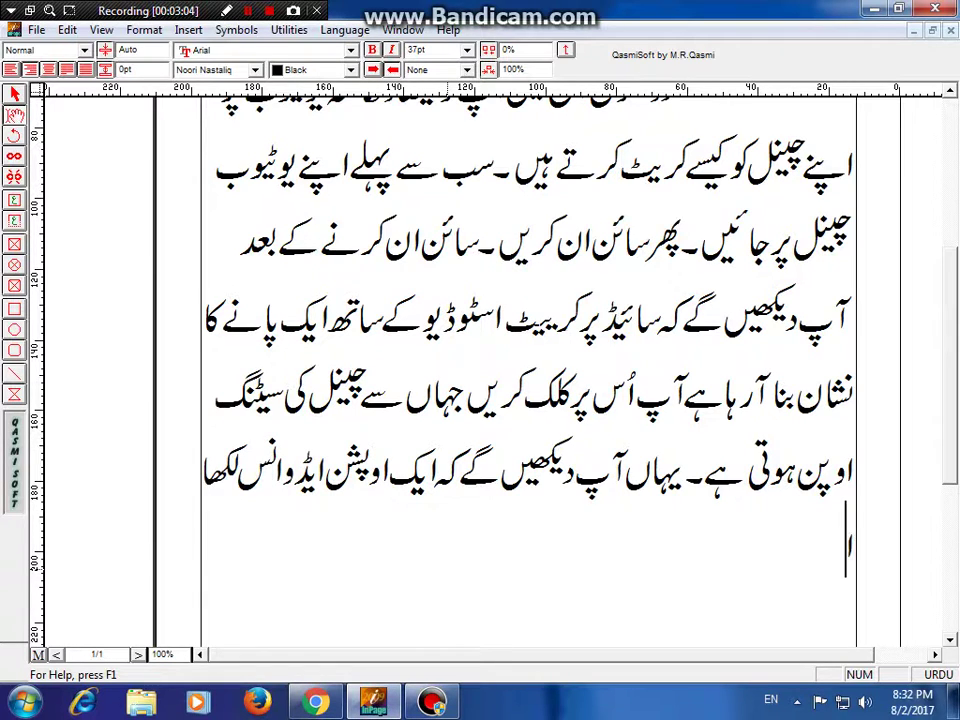
pyautogui.write('آرہا ہے')
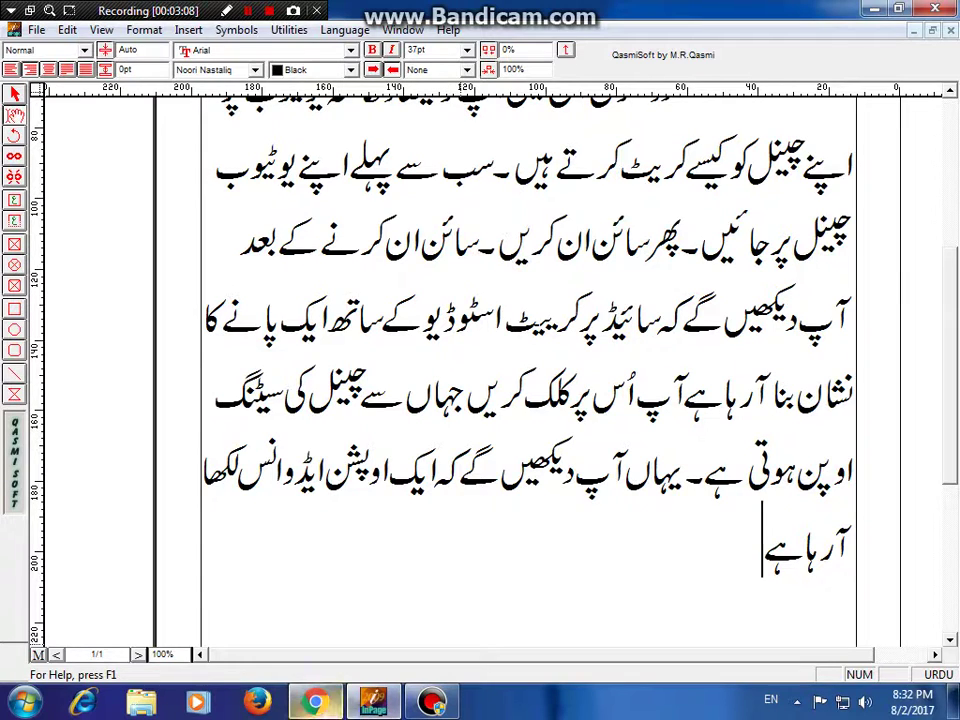
# - Switch to Chrome, view the account's Advanced settings with the Delete channel option, and return to the account overview
pyautogui.hotkey('alt', 'Tab')
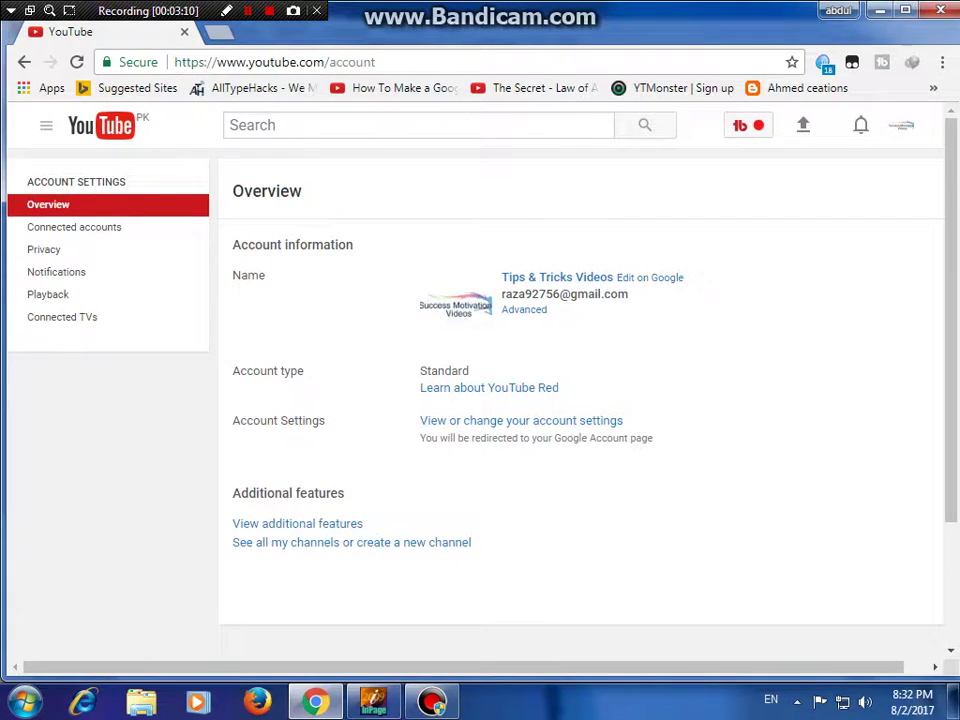
pyautogui.click(524, 309)
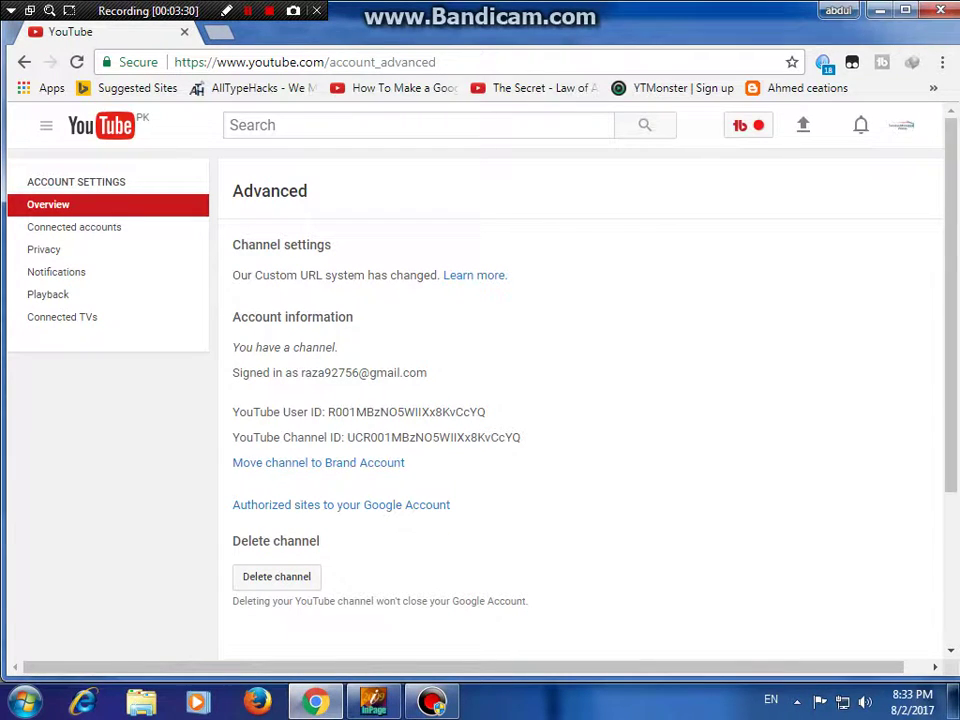
pyautogui.click(24, 62)
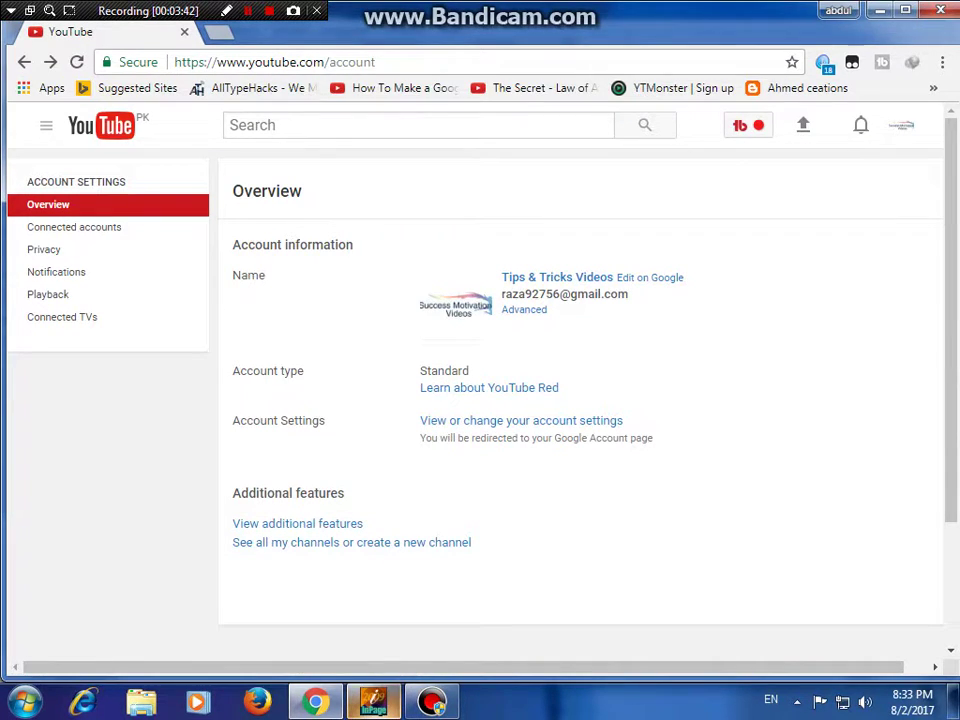
# - Switch back to InPage and delete "ایک اوپشن ایڈوانس لکھا آرہا ہے" from the end of the Urdu paragraph
pyautogui.hotkey('alt', 'Tab')
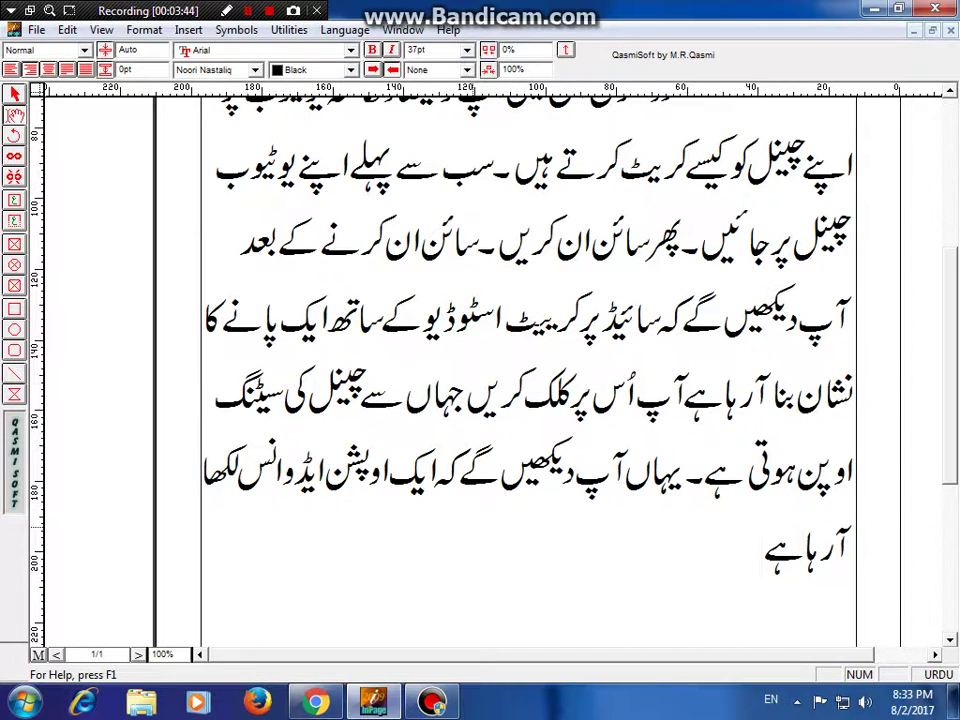
pyautogui.press('BackSpace')
pyautogui.press('BackSpace')
pyautogui.press('BackSpace')
pyautogui.press('BackSpace')
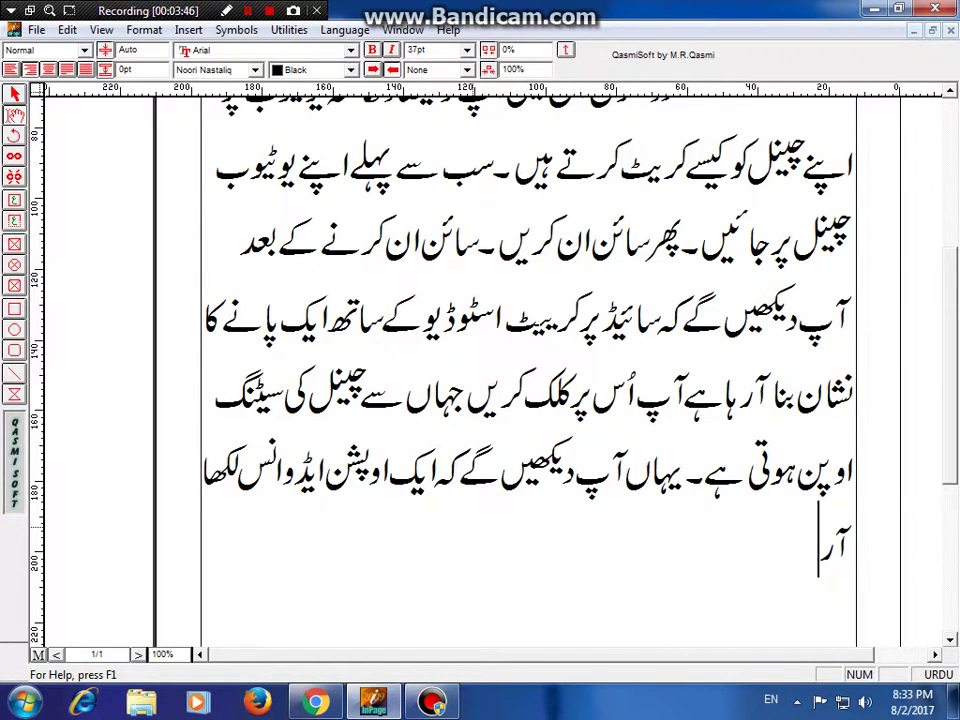
pyautogui.press('BackSpace')
pyautogui.press('BackSpace')
pyautogui.press('BackSpace')
pyautogui.press('BackSpace')
pyautogui.press('BackSpace')
pyautogui.press('BackSpace')
pyautogui.press('BackSpace')
pyautogui.press('BackSpace')
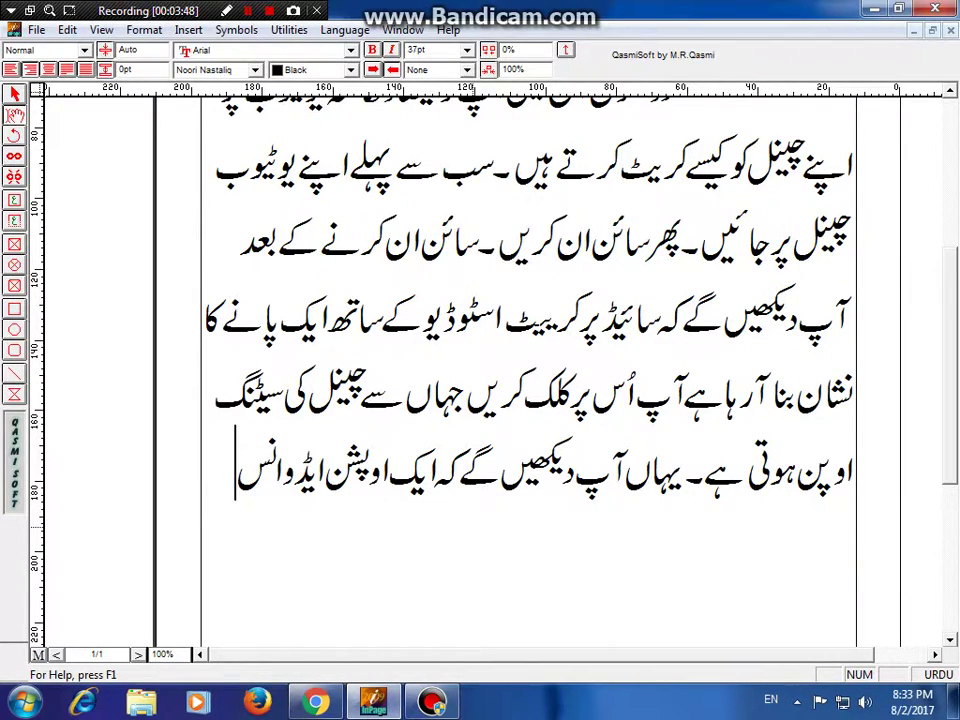
pyautogui.press('BackSpace')
pyautogui.press('BackSpace')
pyautogui.press('BackSpace')
pyautogui.hotkey('ctrl', 'shift', 'Right')
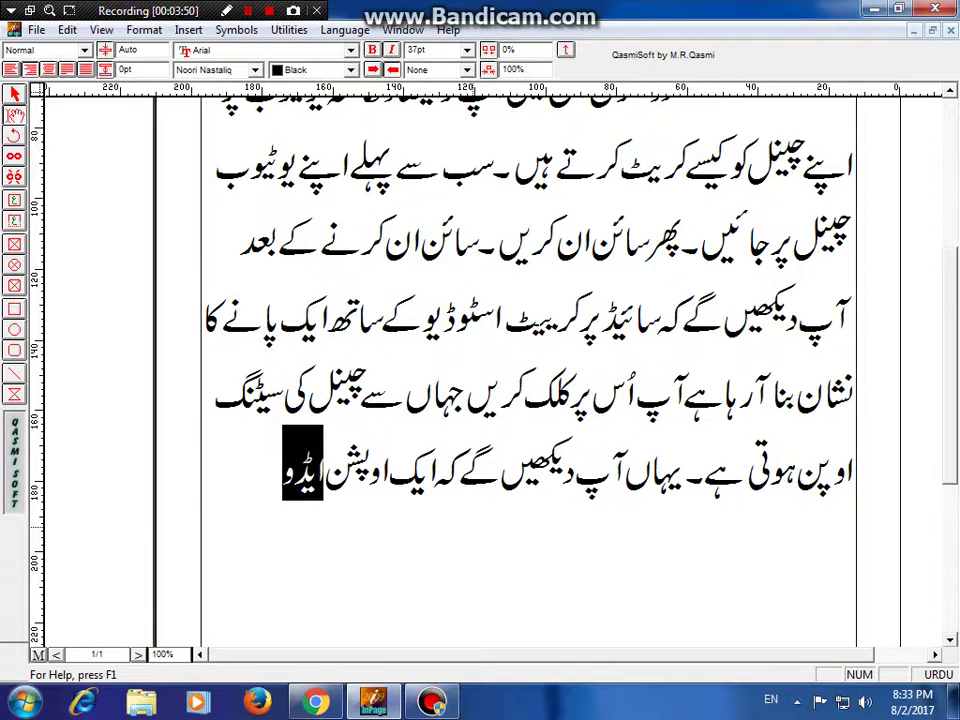
pyautogui.hotkey('ctrl', 'shift', 'Right')
pyautogui.hotkey('ctrl', 'shift', 'Right')
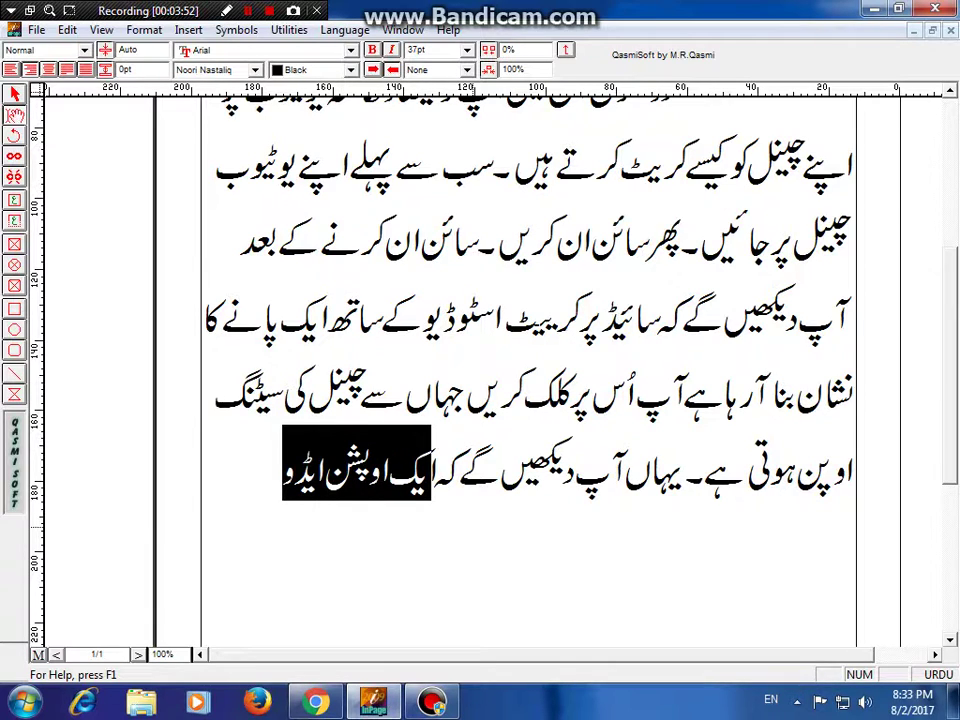
pyautogui.press('BackSpace')
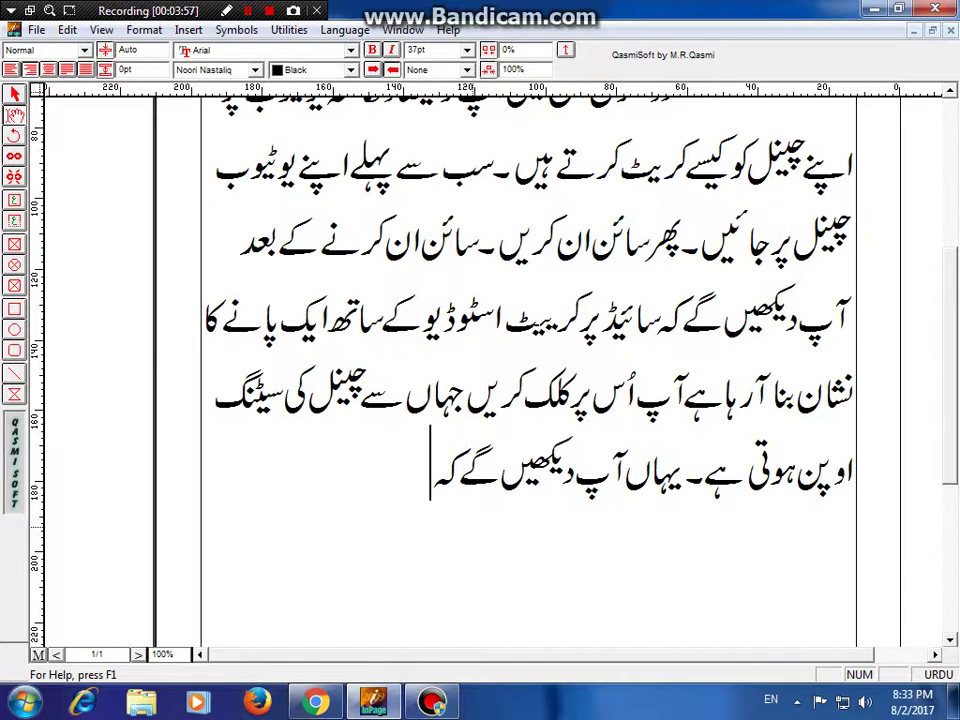
# - Delete the unfinished sentence "یہاں آپ دیکھیں گے کہ" from the end of the Urdu paragraph
pyautogui.write('سو')
pyautogui.press('BackSpace')
pyautogui.press('BackSpace')
pyautogui.press('BackSpace')
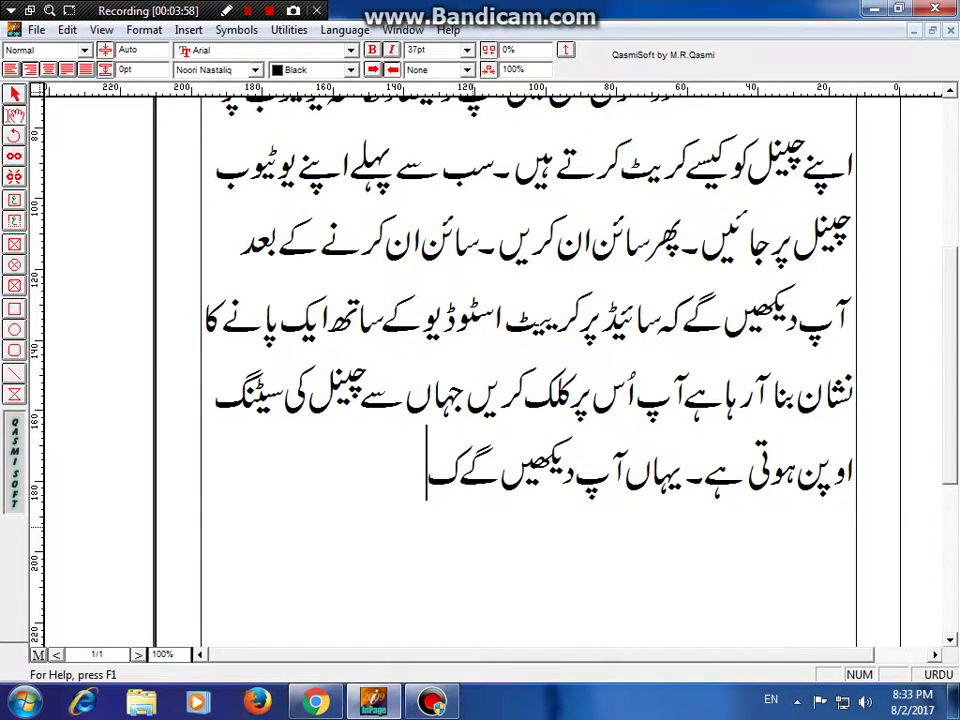
pyautogui.press('BackSpace')
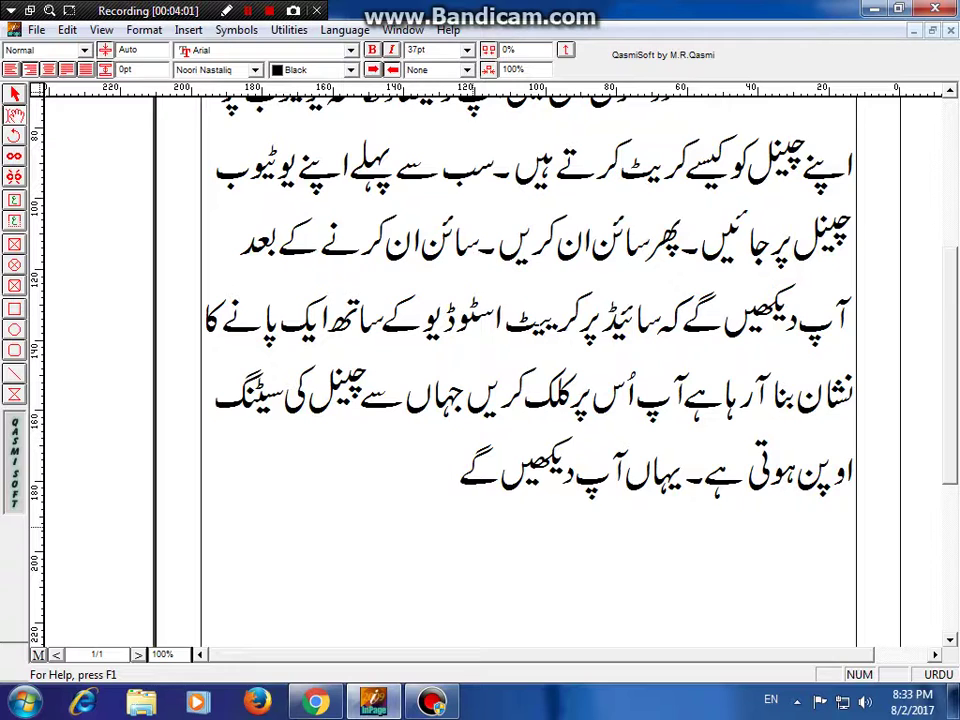
pyautogui.hotkey('shift', 'Right')
pyautogui.hotkey('shift', 'Right')
pyautogui.hotkey('shift', 'Right')
pyautogui.hotkey('shift', 'Right')
pyautogui.hotkey('shift', 'Right')
pyautogui.hotkey('shift', 'Right')
pyautogui.hotkey('shift', 'Right')
pyautogui.hotkey('shift', 'Right')
pyautogui.hotkey('shift', 'Right')
pyautogui.hotkey('shift', 'Right')
pyautogui.hotkey('shift', 'Right')
pyautogui.hotkey('shift', 'Right')
pyautogui.hotkey('shift', 'Right')
pyautogui.hotkey('shift', 'Right')
pyautogui.hotkey('shift', 'Right')
pyautogui.hotkey('shift', 'Right')
pyautogui.hotkey('shift', 'Right')
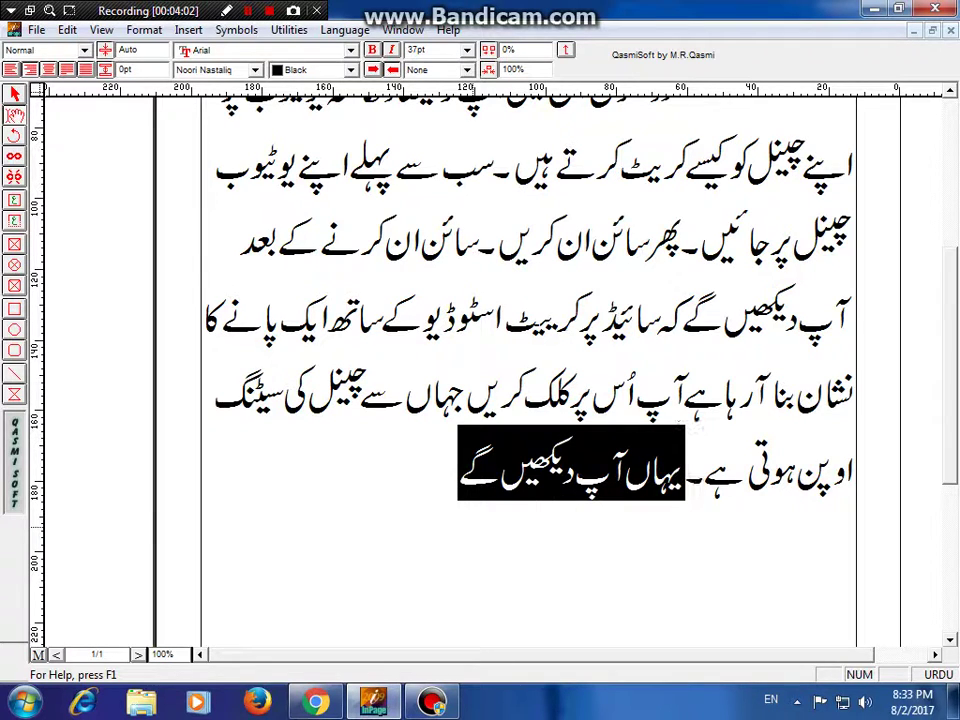
pyautogui.press('BackSpace')
# - Write "سوری غلطی ہوگئی آپ کو" at the end of the Urdu paragraph
pyautogui.write('سوری')
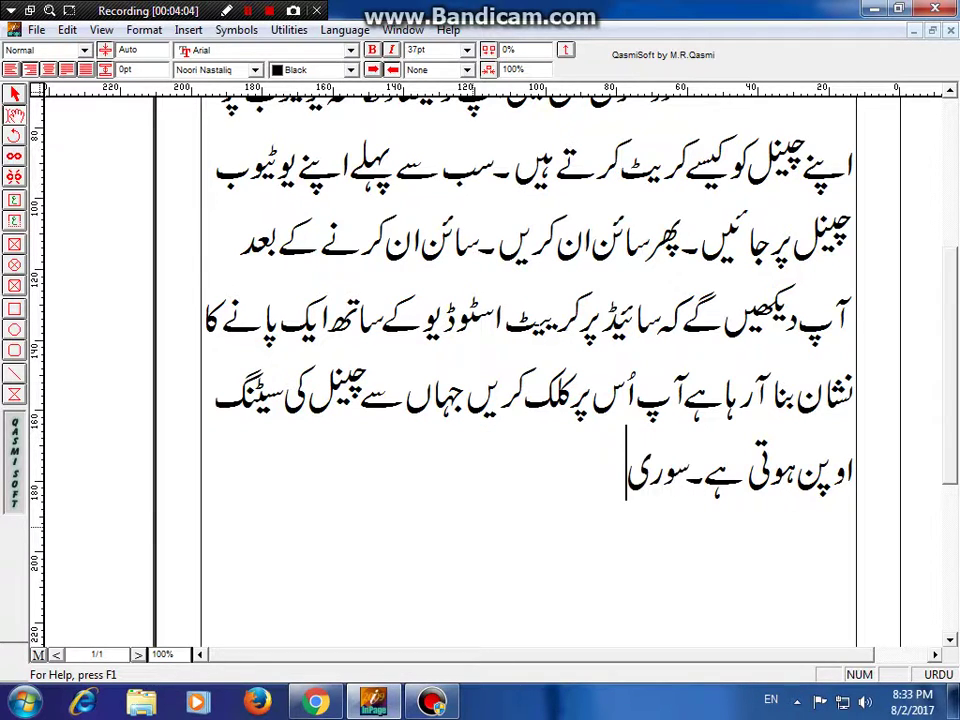
pyautogui.write(' غلطی')
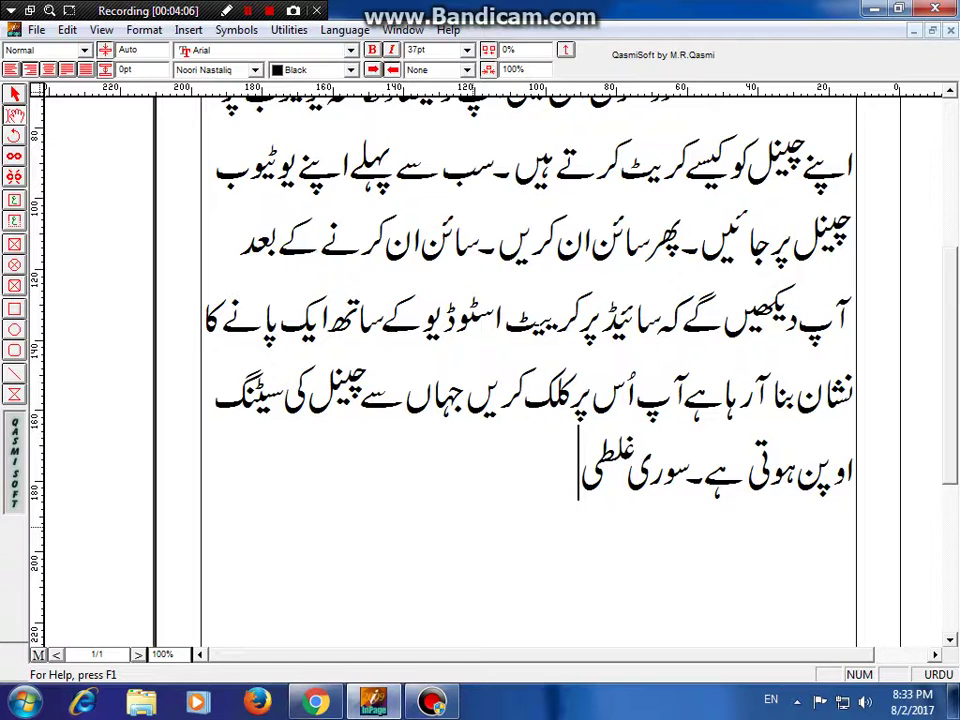
pyautogui.write(' ہوگئی')
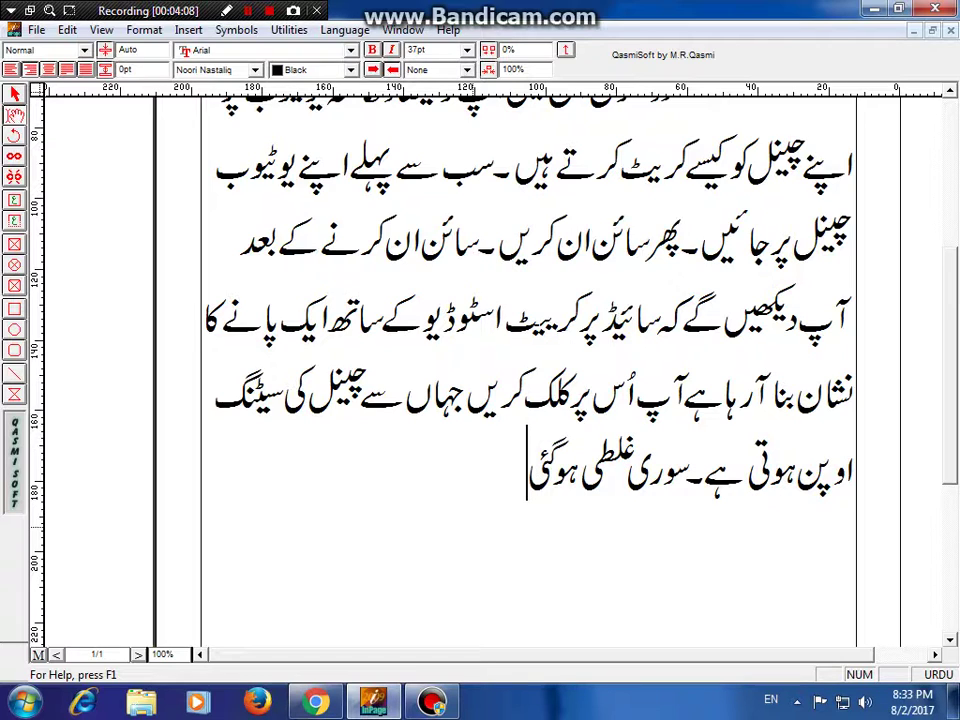
pyautogui.write(' اپ')
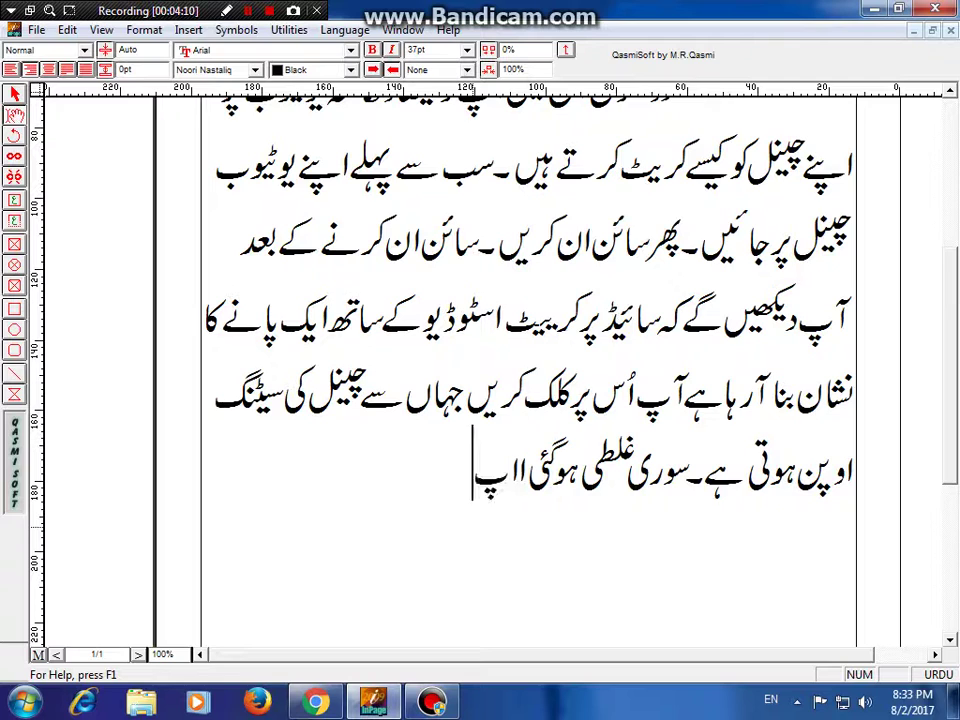
pyautogui.press('BackSpace')
pyautogui.press('BackSpace')
pyautogui.write('آپ کو')
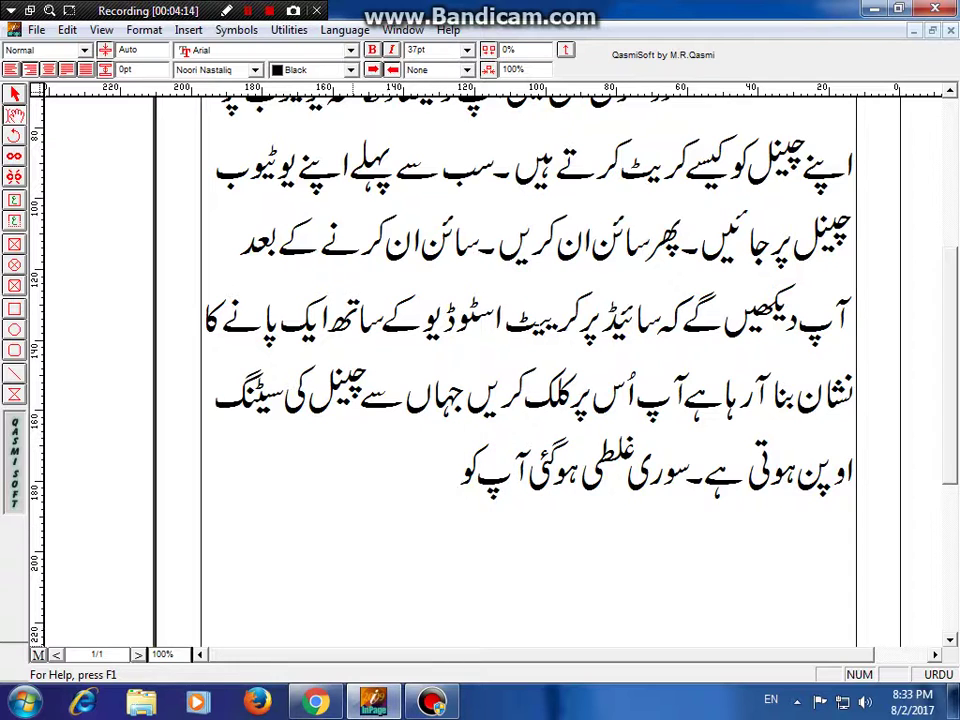
# - Check the YouTube account overview in Chrome, return to InPage and continue the sentence with "سی آل چینل پر کلک کرنا ہے"
pyautogui.click(315, 702)
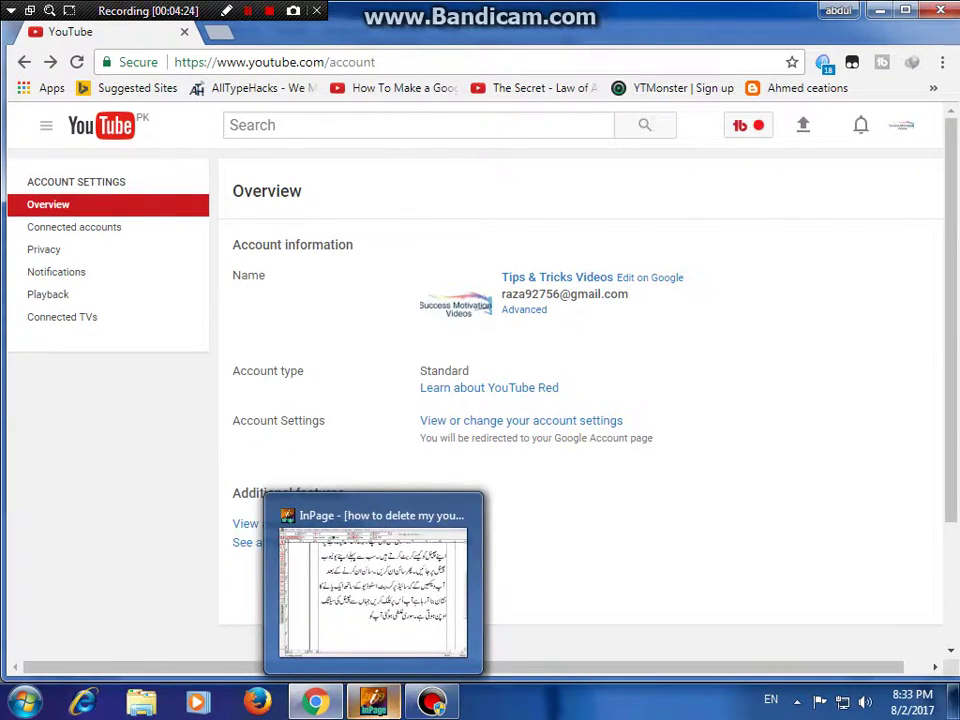
pyautogui.click(373, 703)
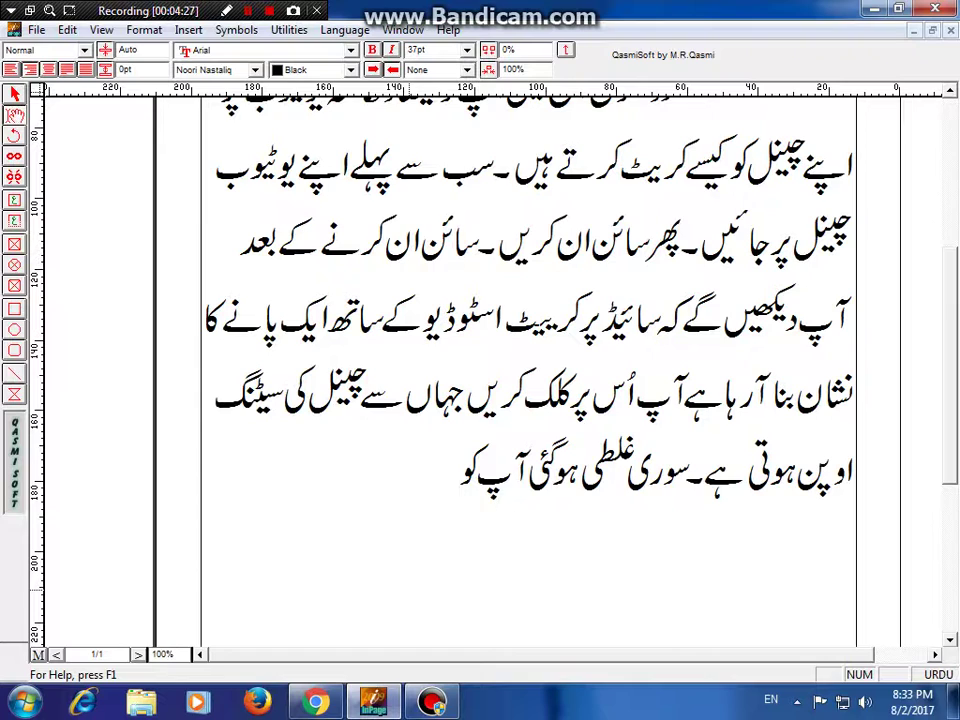
pyautogui.write('سی آل')
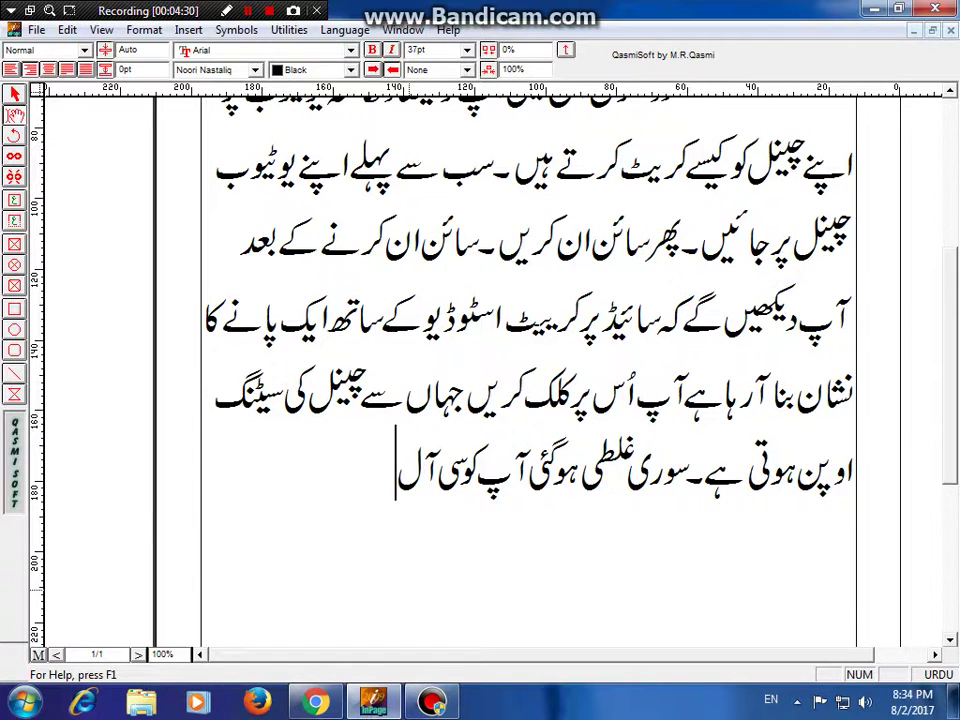
pyautogui.write(' چینل پر')
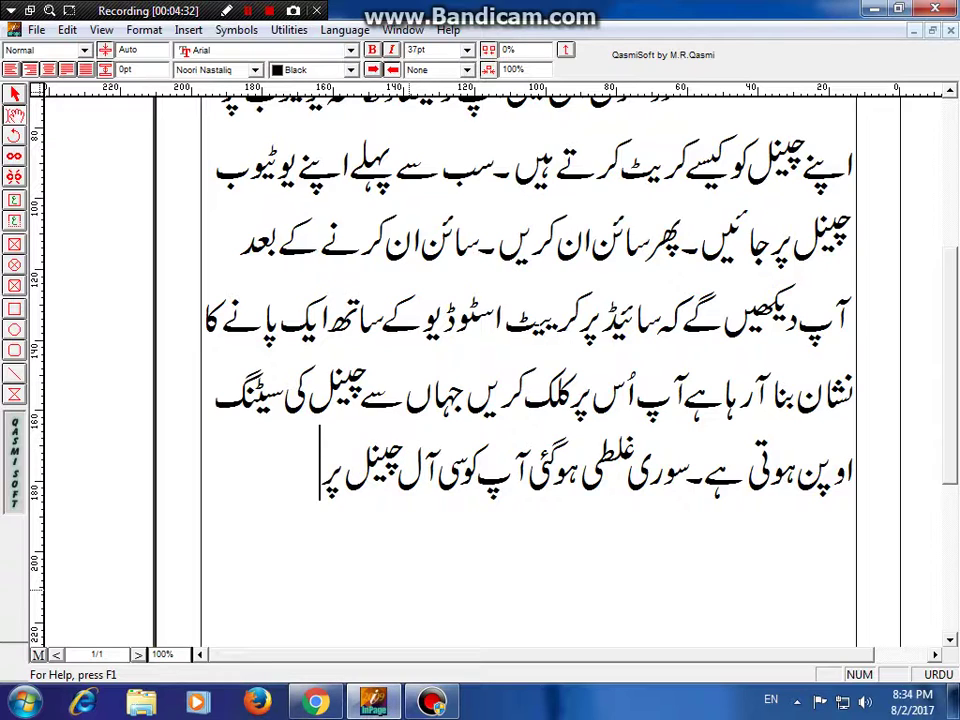
pyautogui.write(' کلک کرنا ہے')
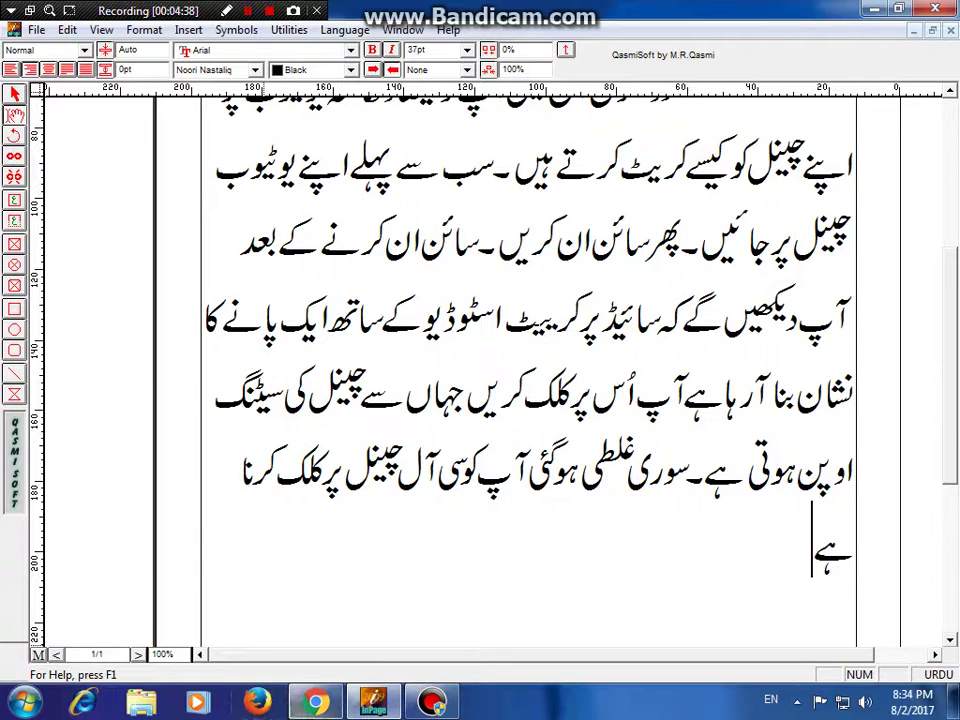
# - Switch to Chrome and open the YouTube page for seeing all channels or creating a new channel
pyautogui.moveTo(316, 702)
pyautogui.click(315, 590)
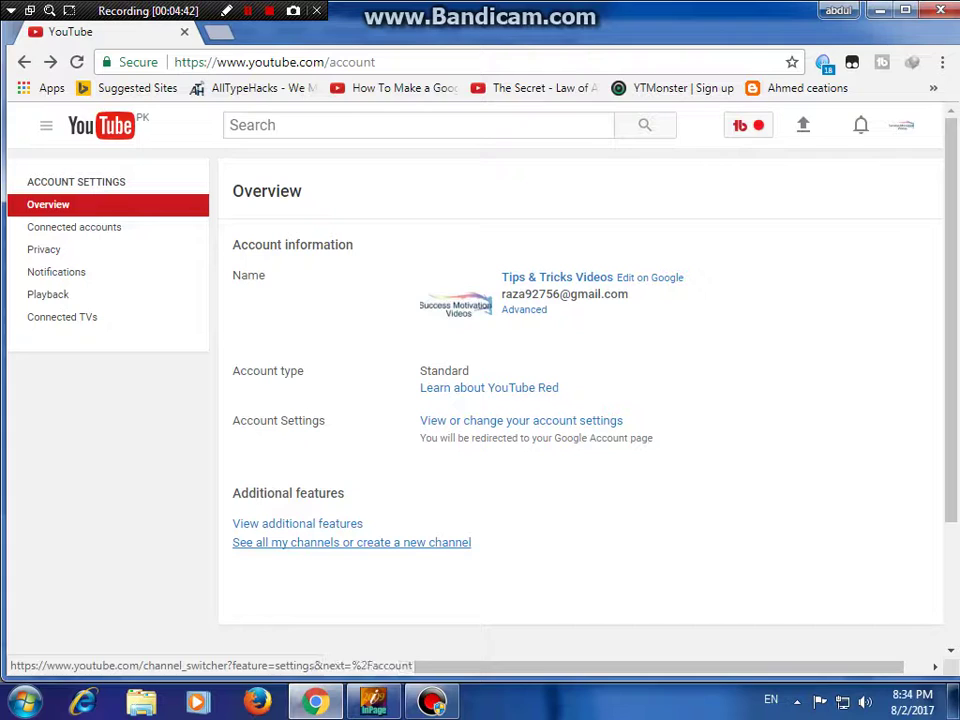
pyautogui.click(351, 542)
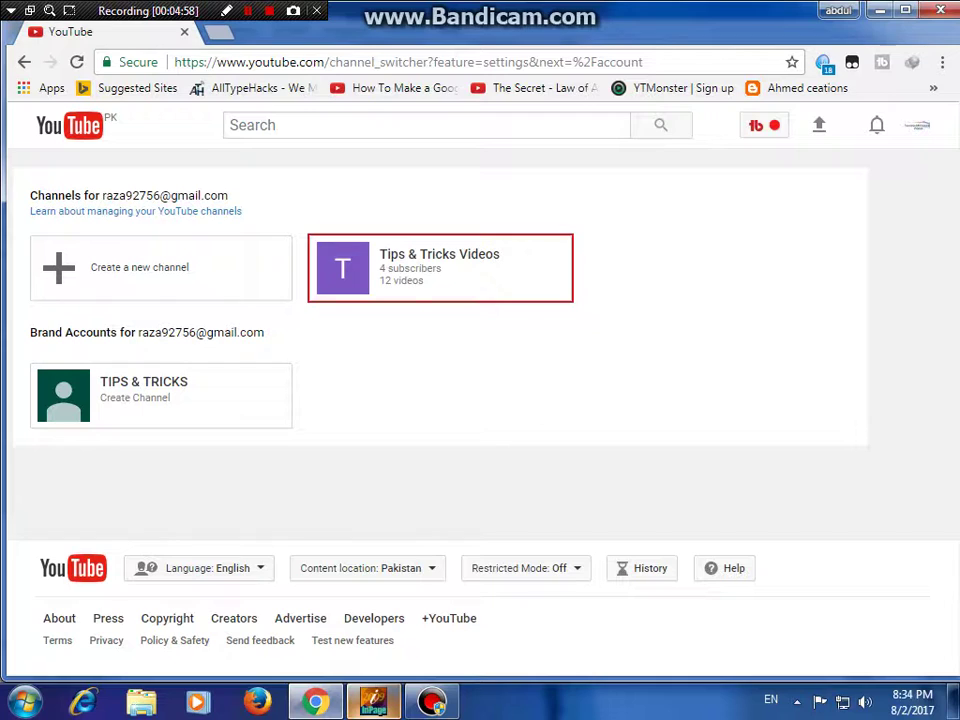
# - Switch back to InPage and start the next Urdu sentence with "ادھر آپ دیکھیں گے کہ"
pyautogui.click(372, 701)
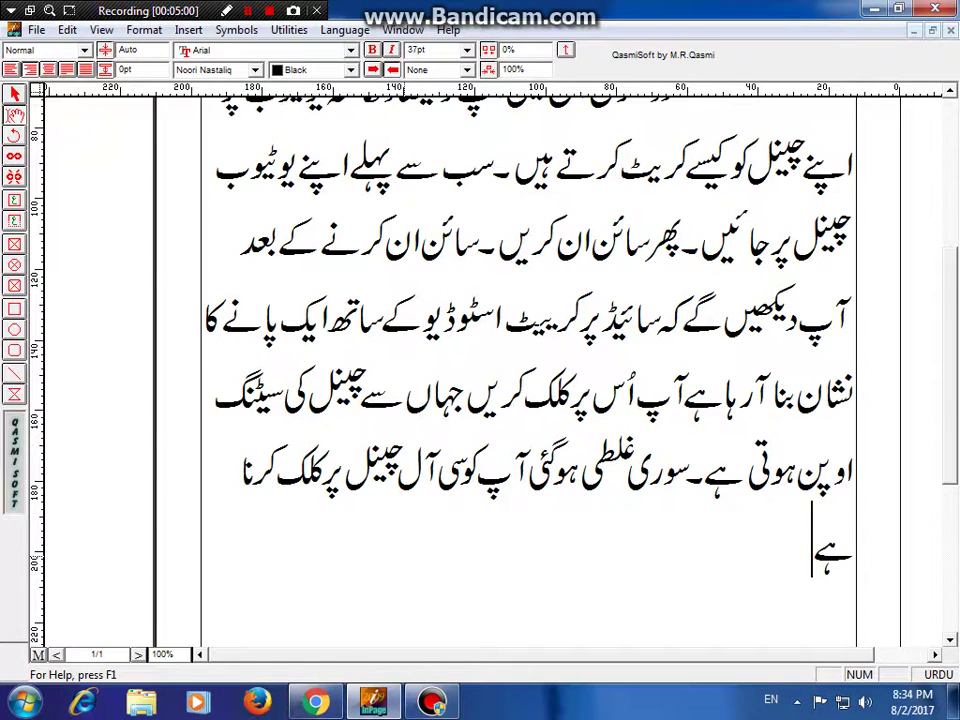
pyautogui.write('ادھر')
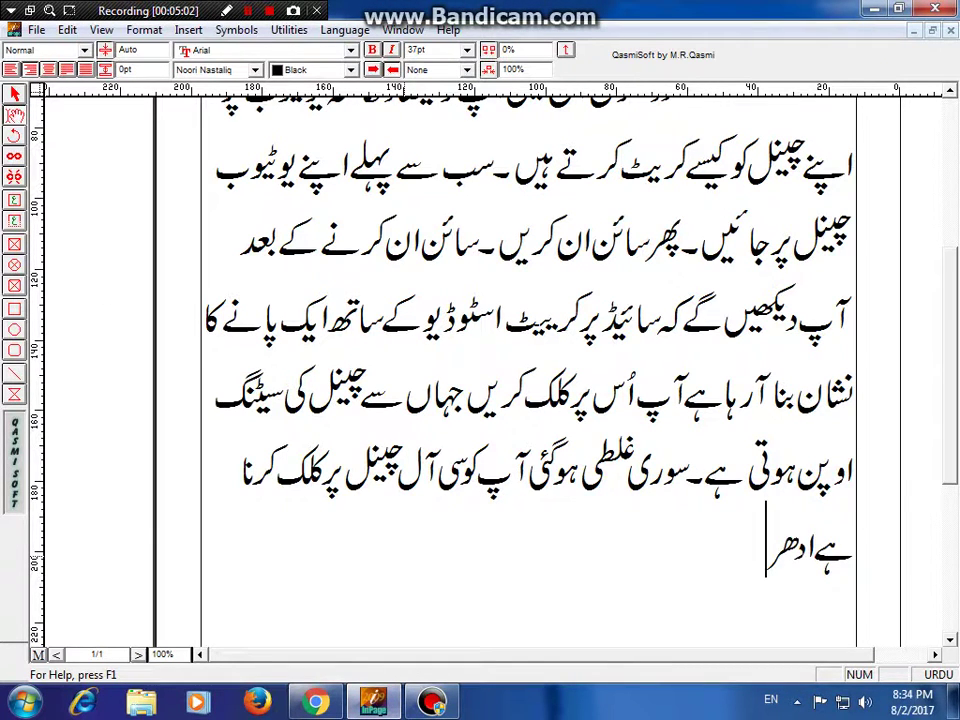
pyautogui.write(' آپ')
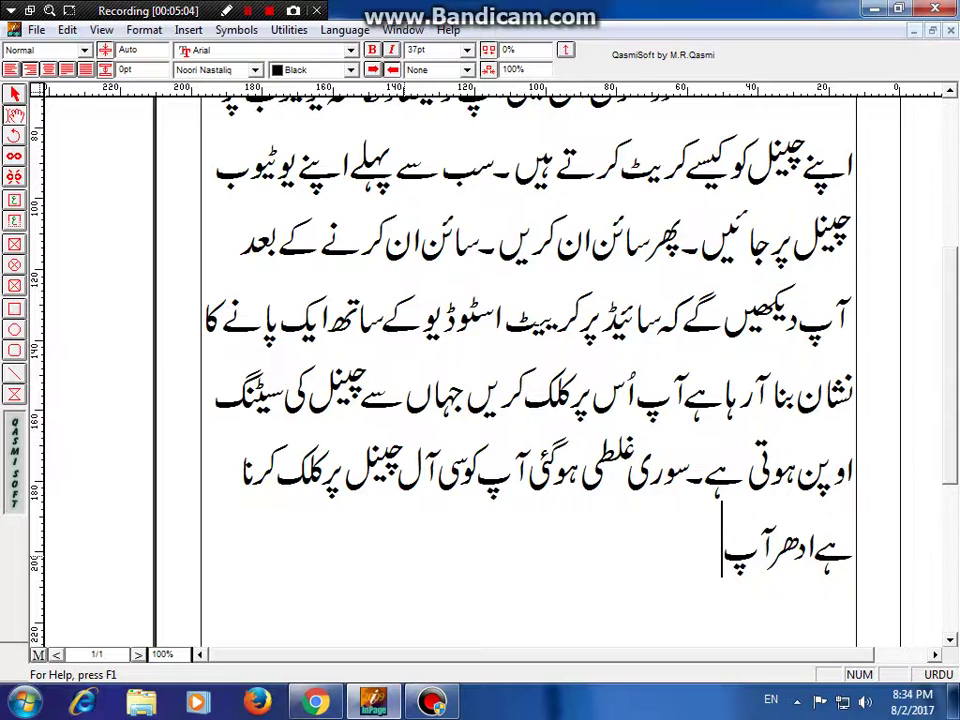
pyautogui.write(' دیکھیں گ')
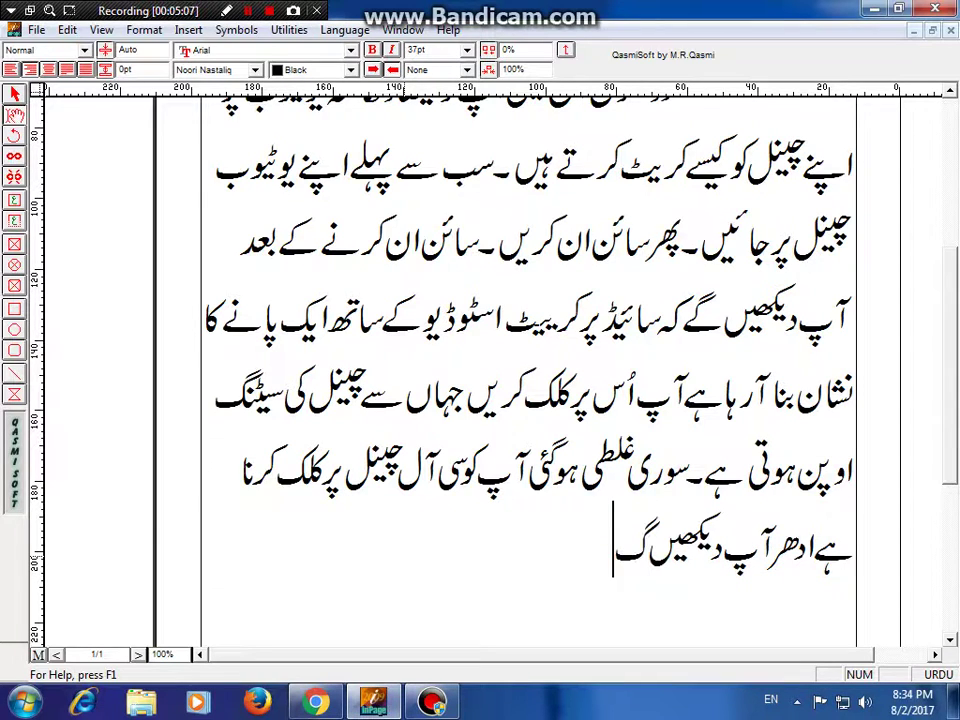
pyautogui.write('ے')
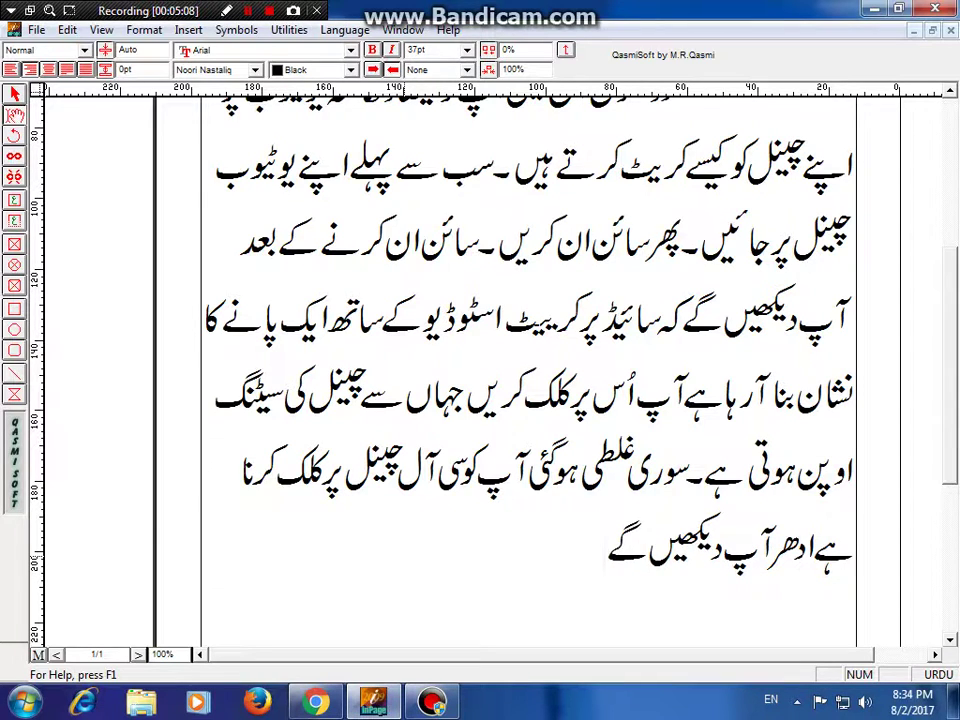
pyautogui.write(' کہ د')
pyautogui.press('BackSpace')
# - Continue the Urdu sentence with "کریٹ آ چینل لکھا آ رہا ہے"
pyautogui.write('کر')
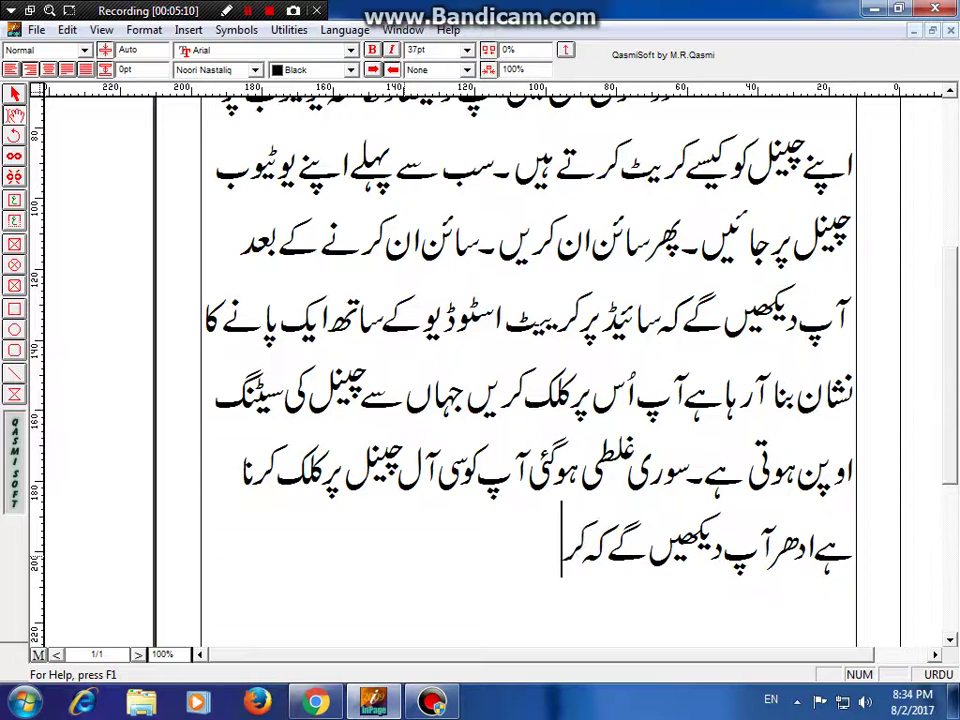
pyautogui.write('یٹ آ')
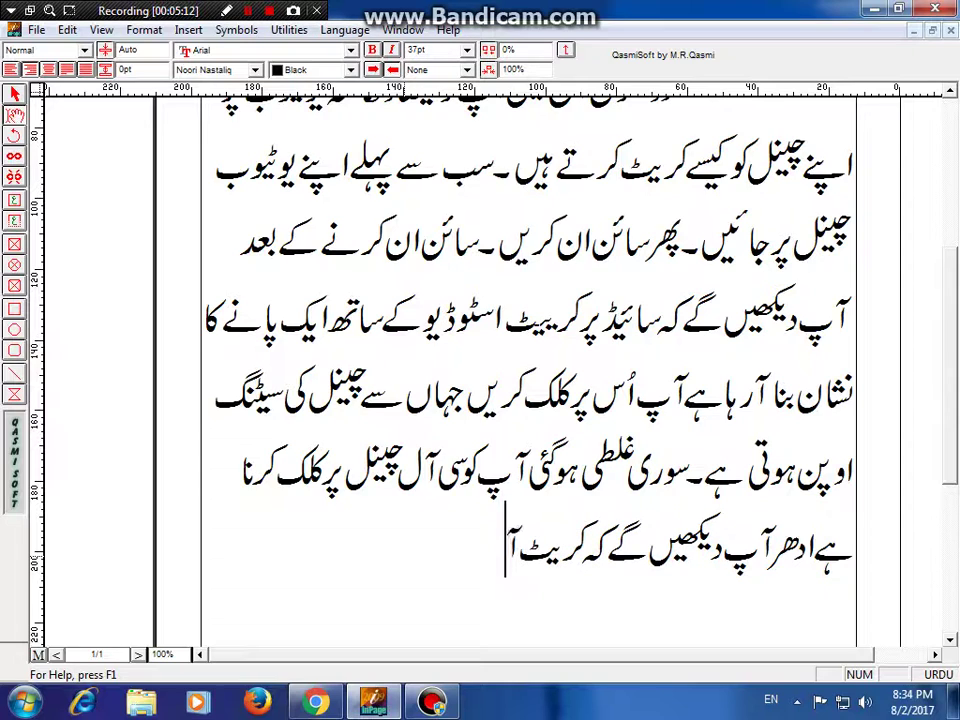
pyautogui.write(' چی')
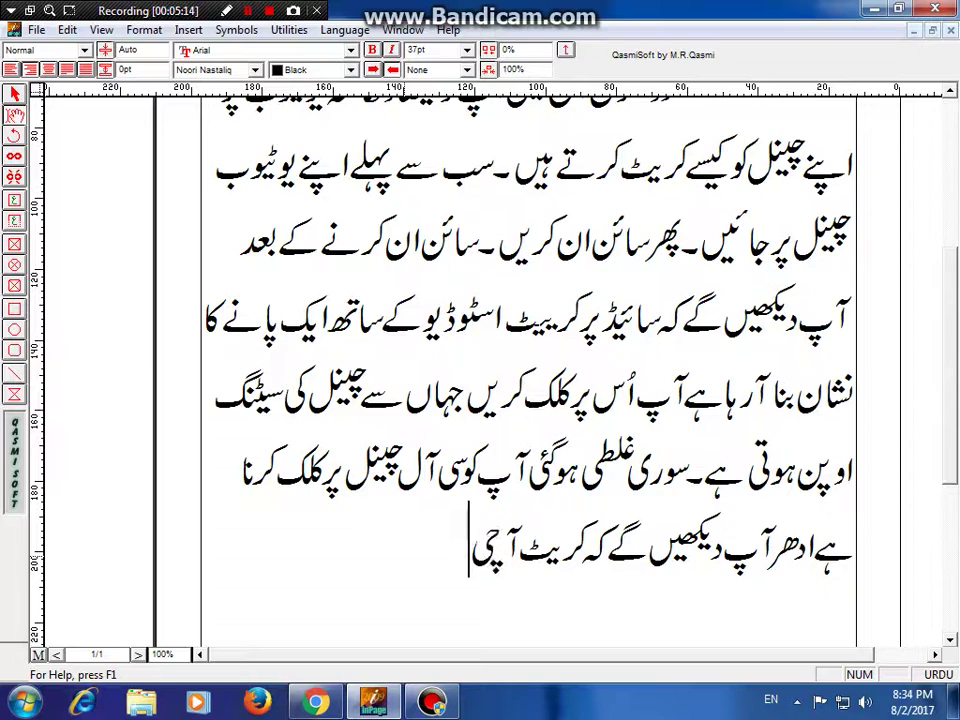
pyautogui.write('نل لک')
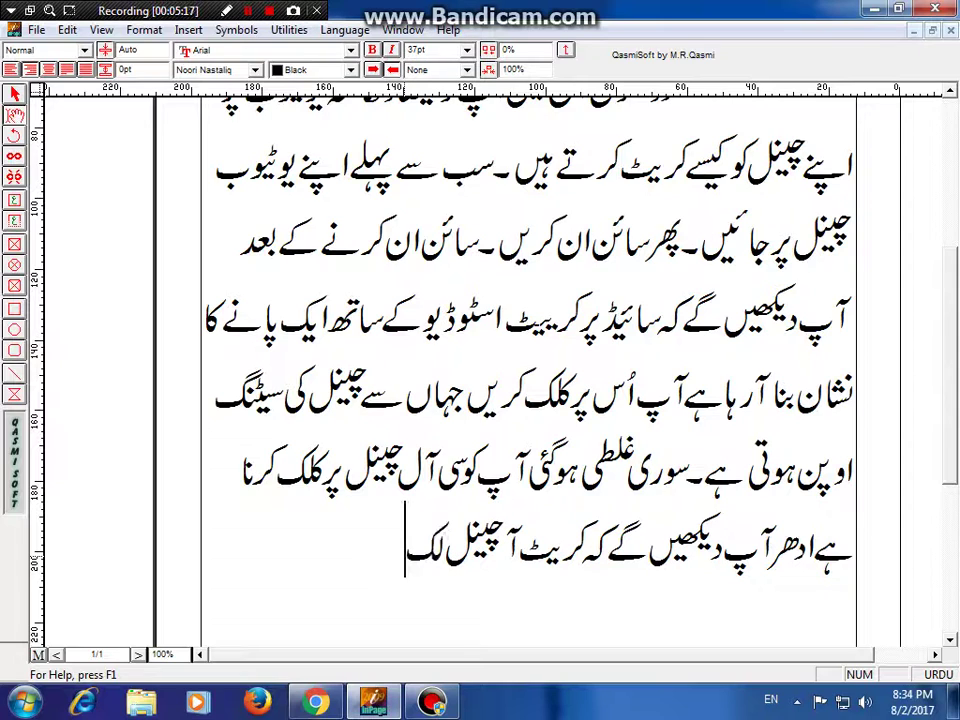
pyautogui.write('ھاا رہا ہے')
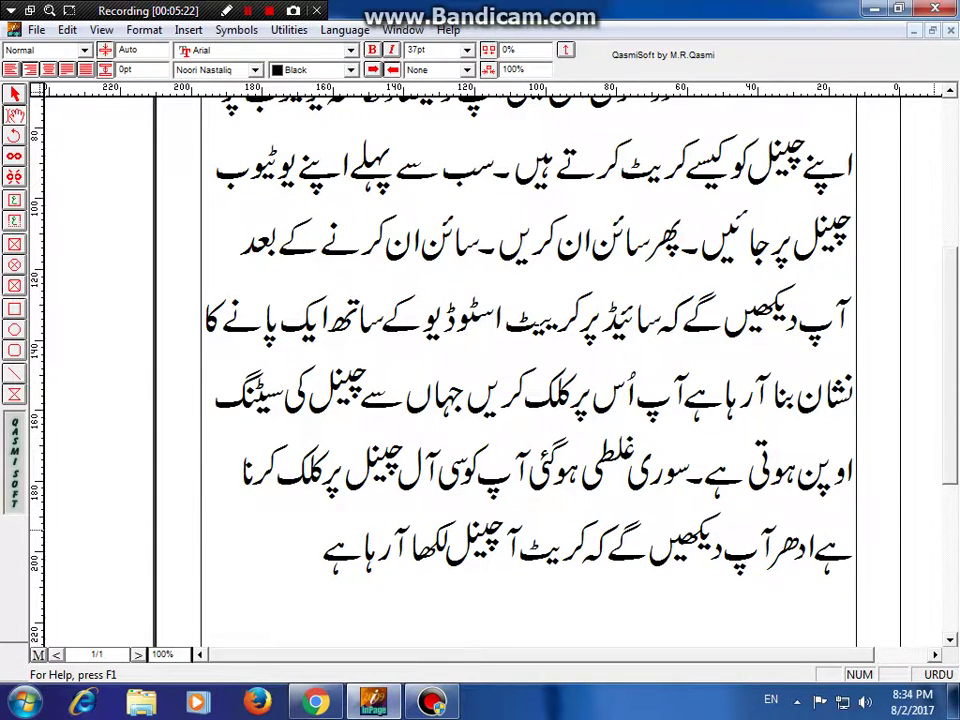
# - Add the instruction "بس اس پر کلک کریں اور اپنا ایک اور چینل بنائیں" at the end of the Urdu paragraph
pyautogui.scroll(-2, 530, 370)
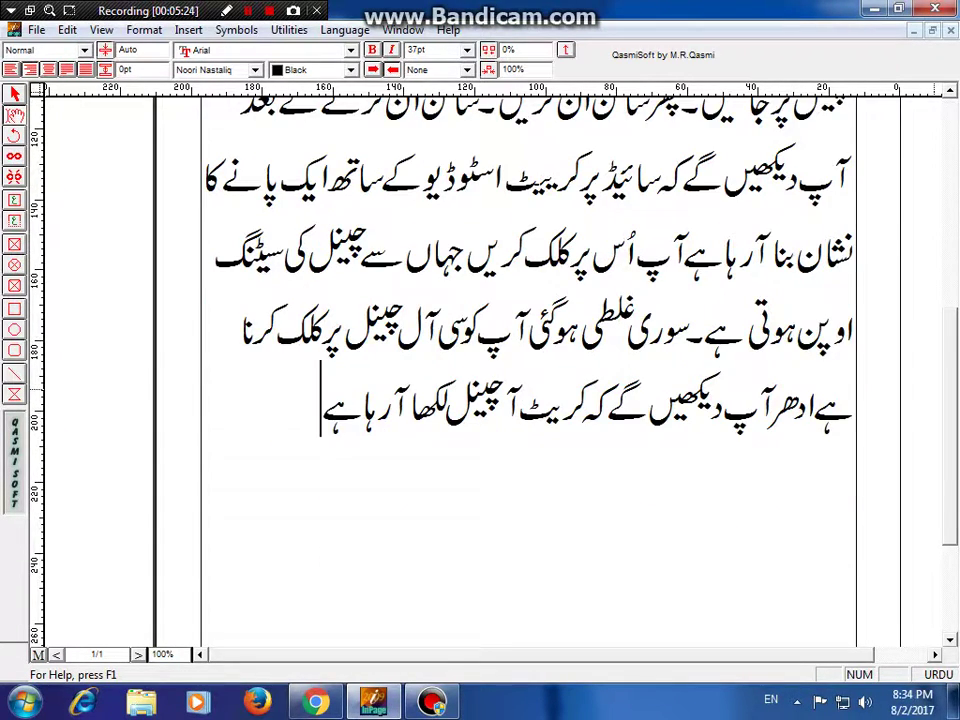
pyautogui.write('بس اس')
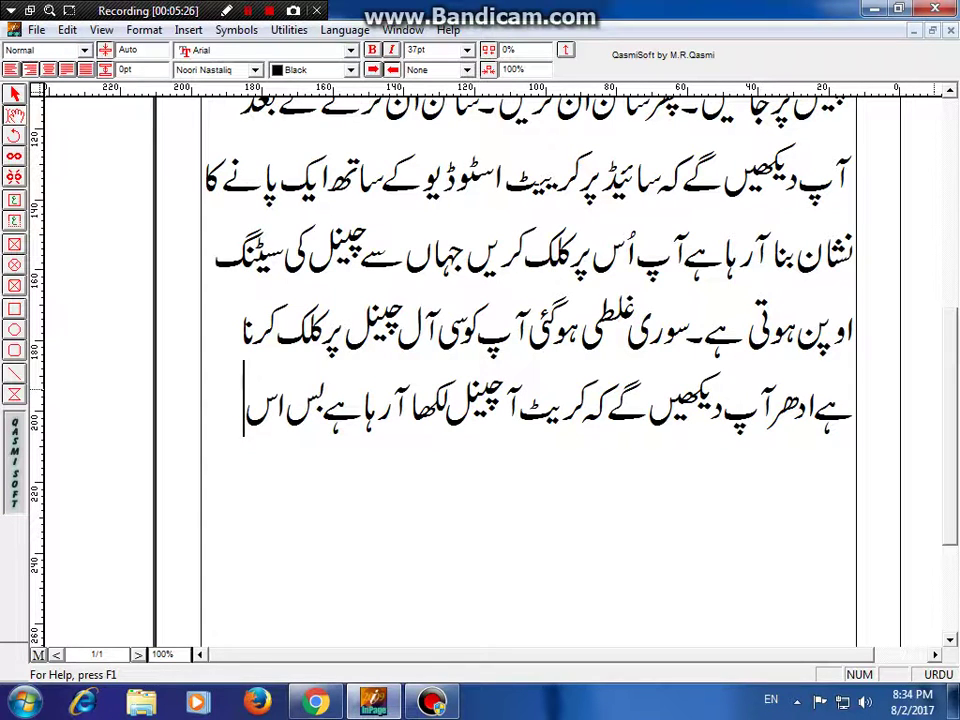
pyautogui.write(' پر کلک')
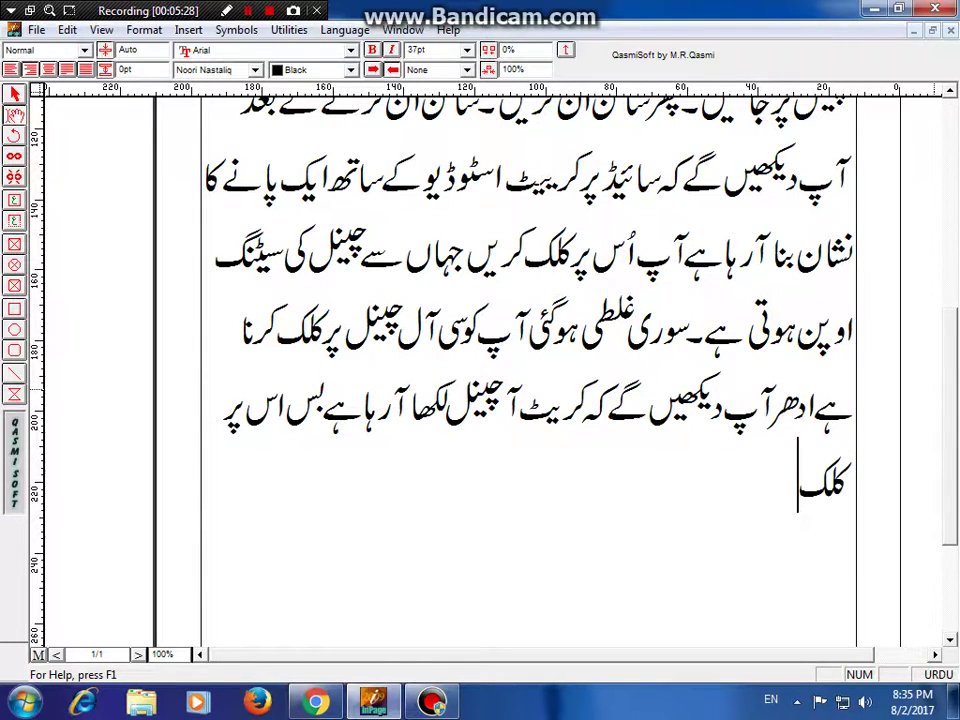
pyautogui.write(' کریں اوت')
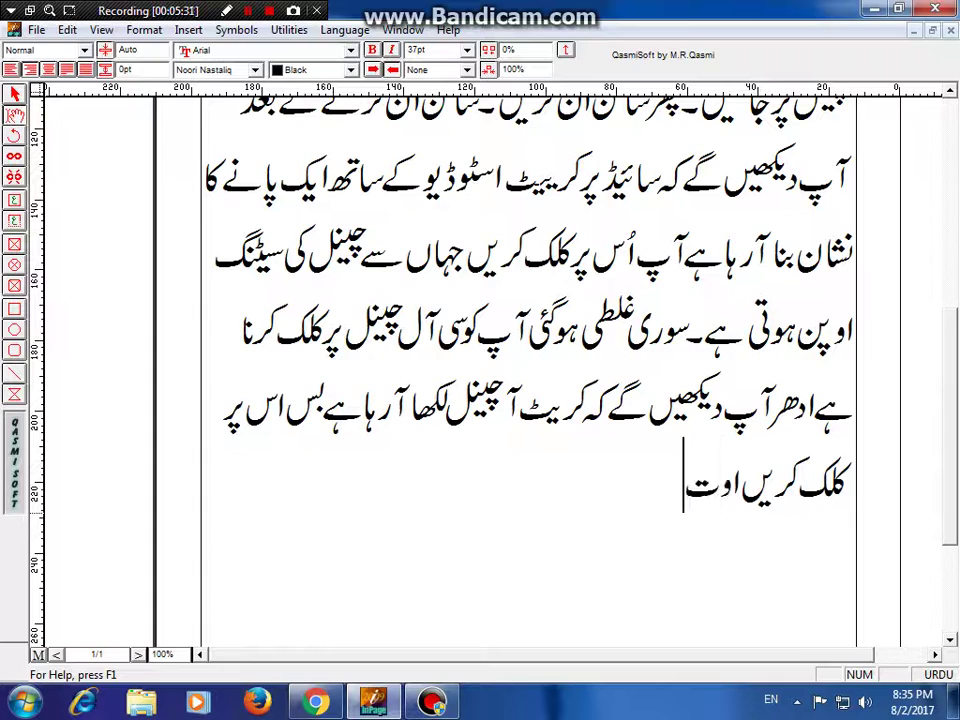
pyautogui.press('BackSpace')
pyautogui.write('ر اپنا')
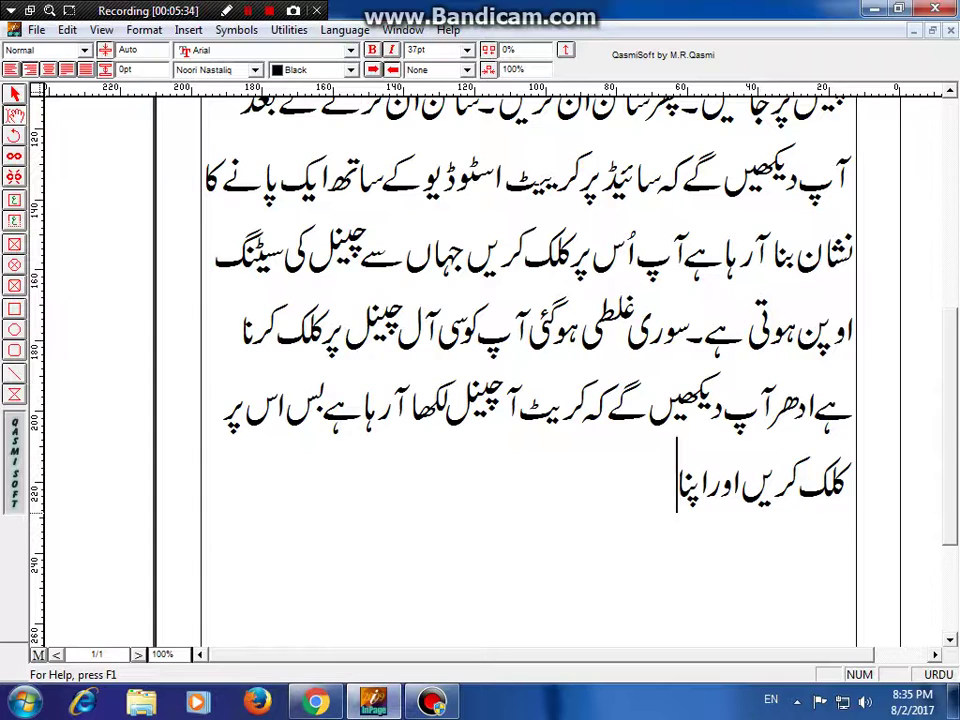
pyautogui.write(' ایک او')
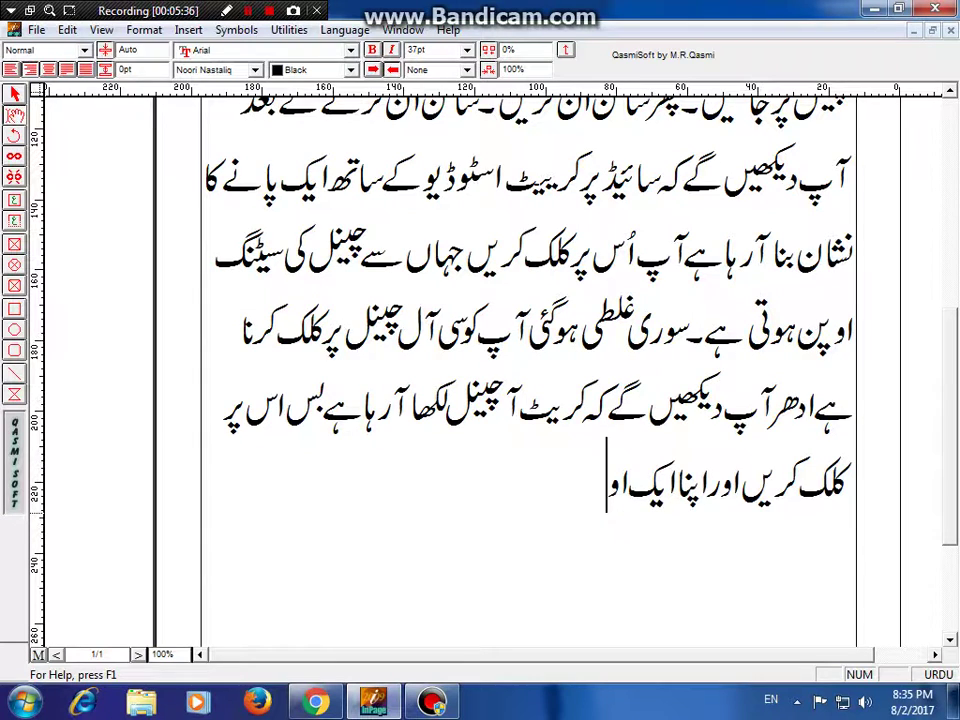
pyautogui.write('ر چینل')
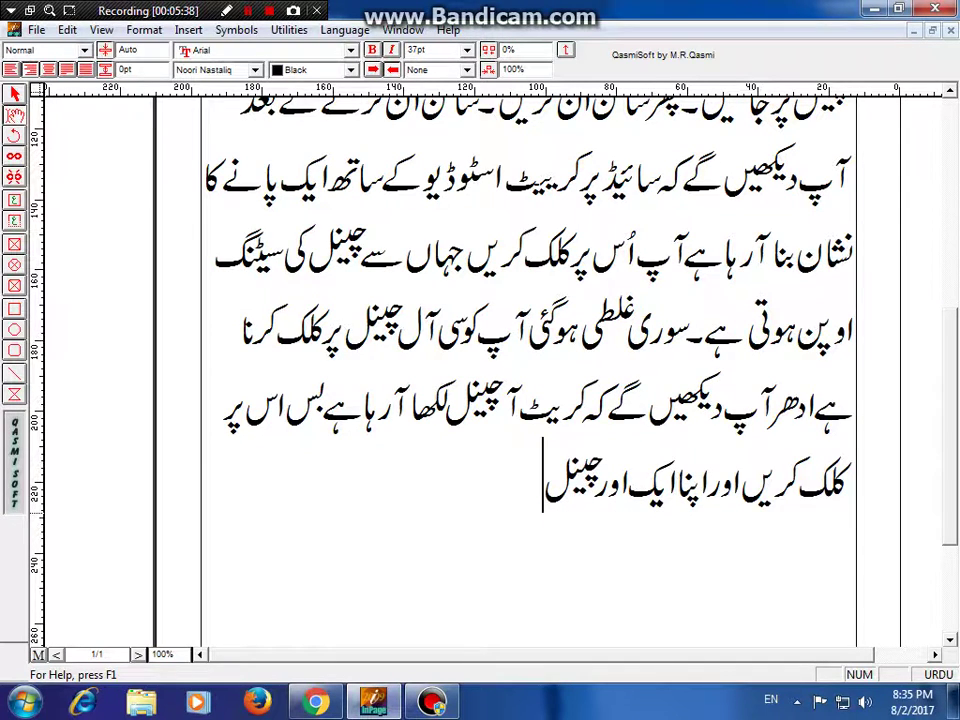
pyautogui.write(' بنائی')
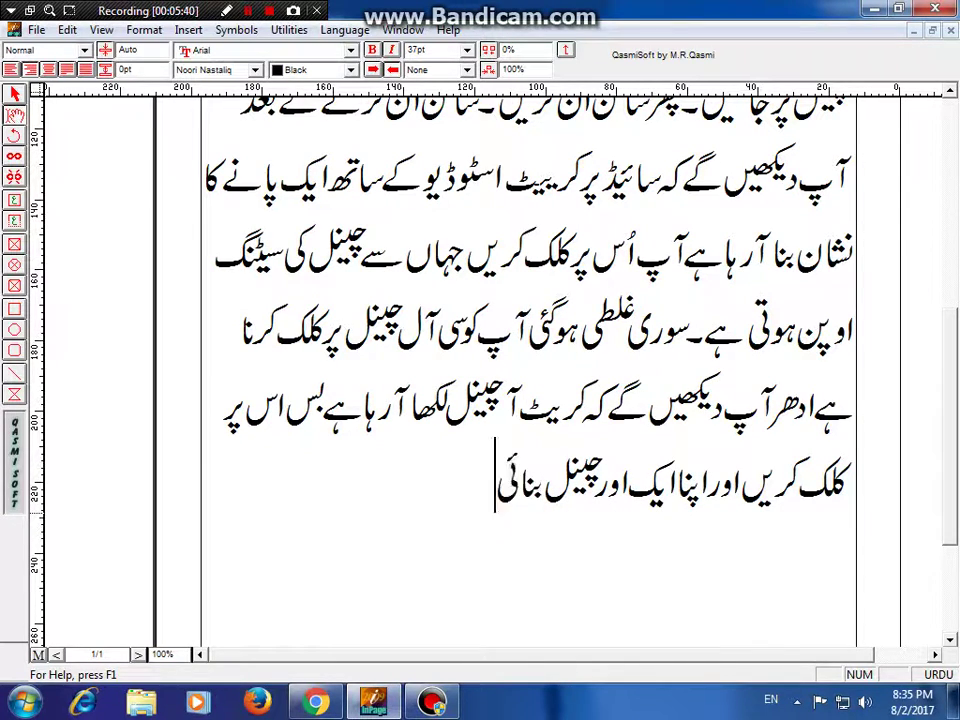
pyautogui.write('ں')
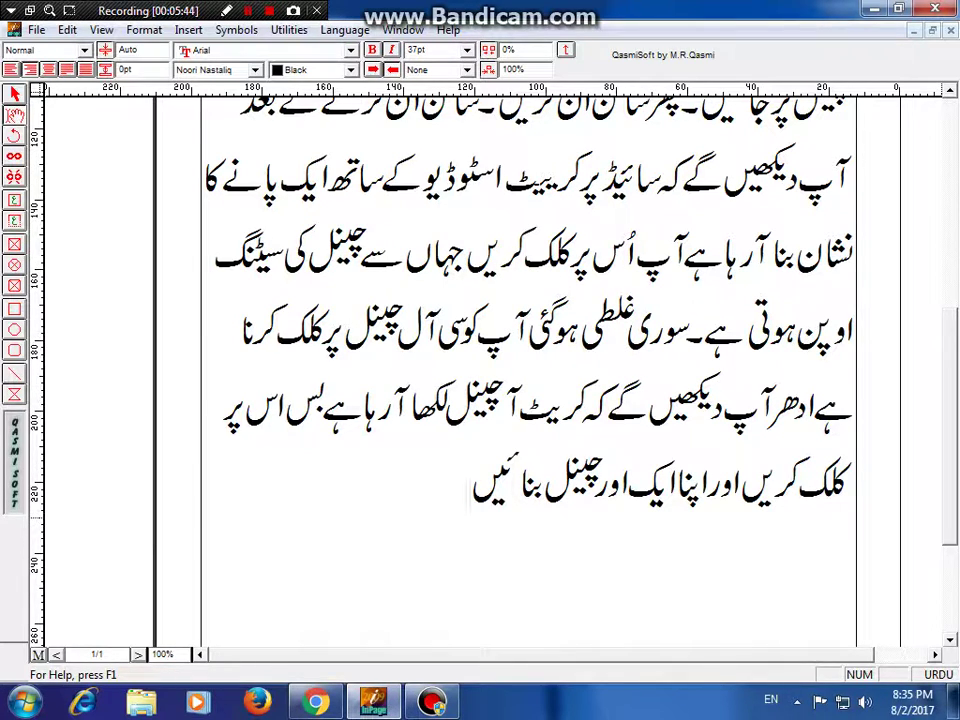
# - End the Urdu paragraph with the closing thanks "ویڈیو دیکھنے کا بہت شکریہ"
pyautogui.scroll(-3, 528, 360)
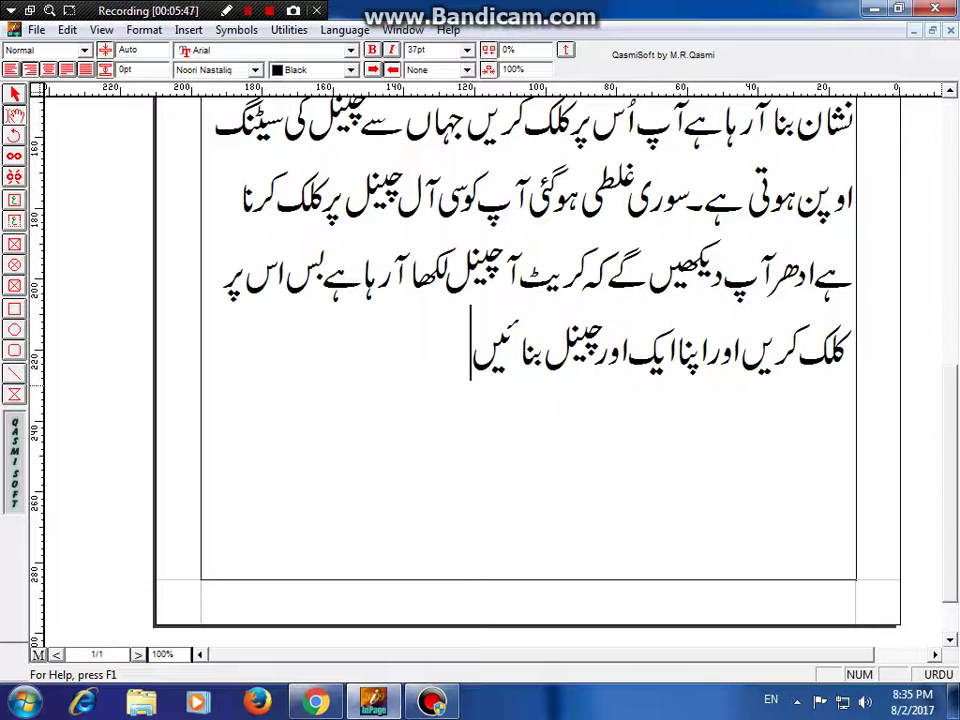
pyautogui.write('و')
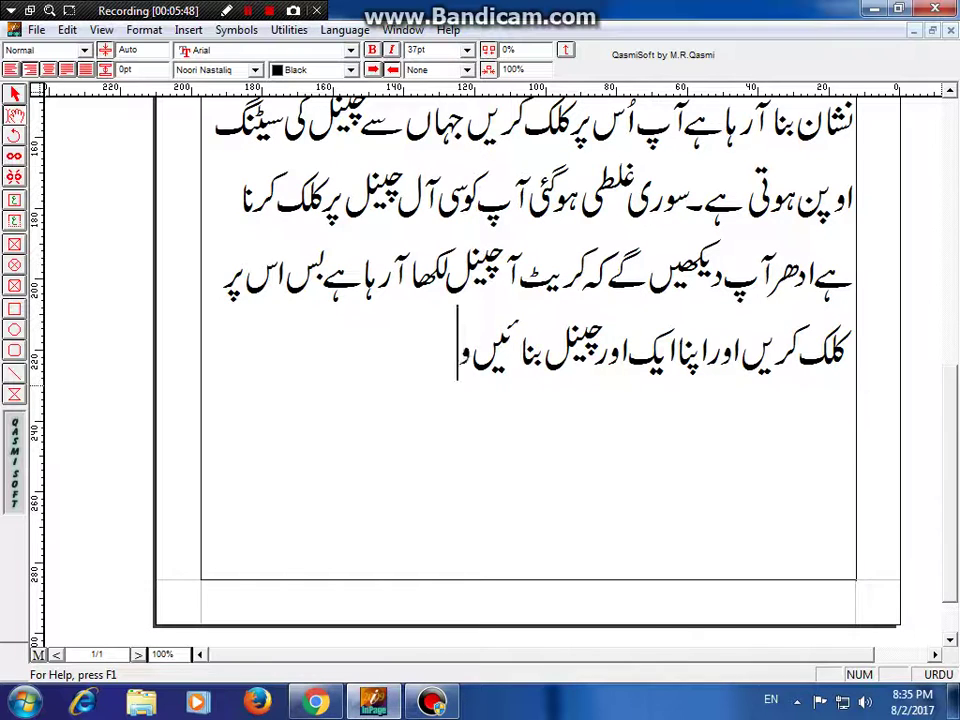
pyautogui.write('یڈیو')
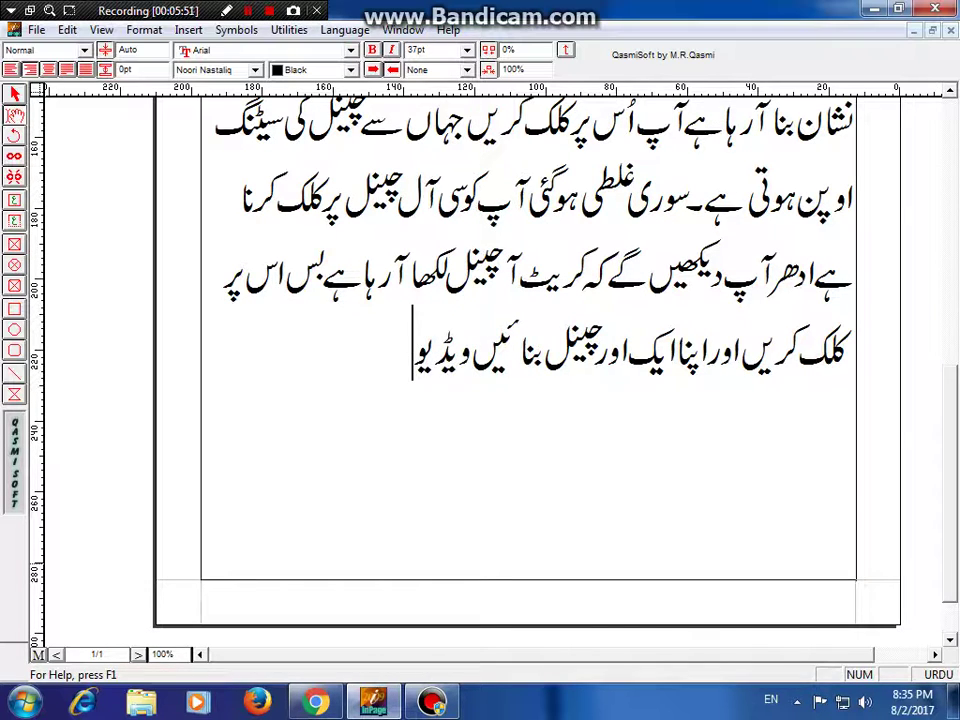
pyautogui.write(' دی')
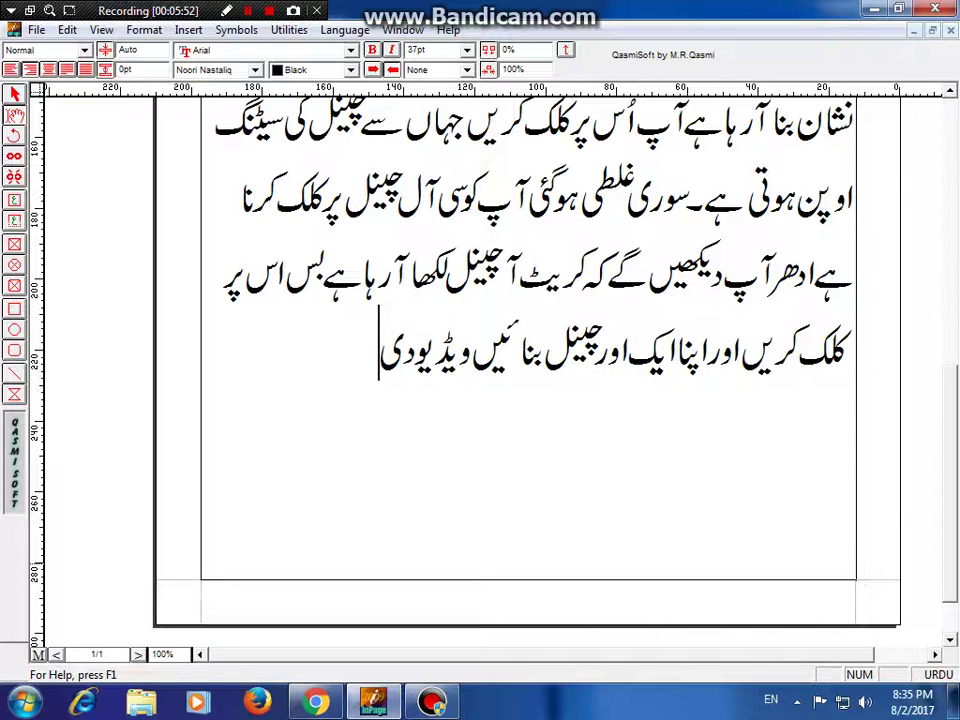
pyautogui.write('کھنے کا')
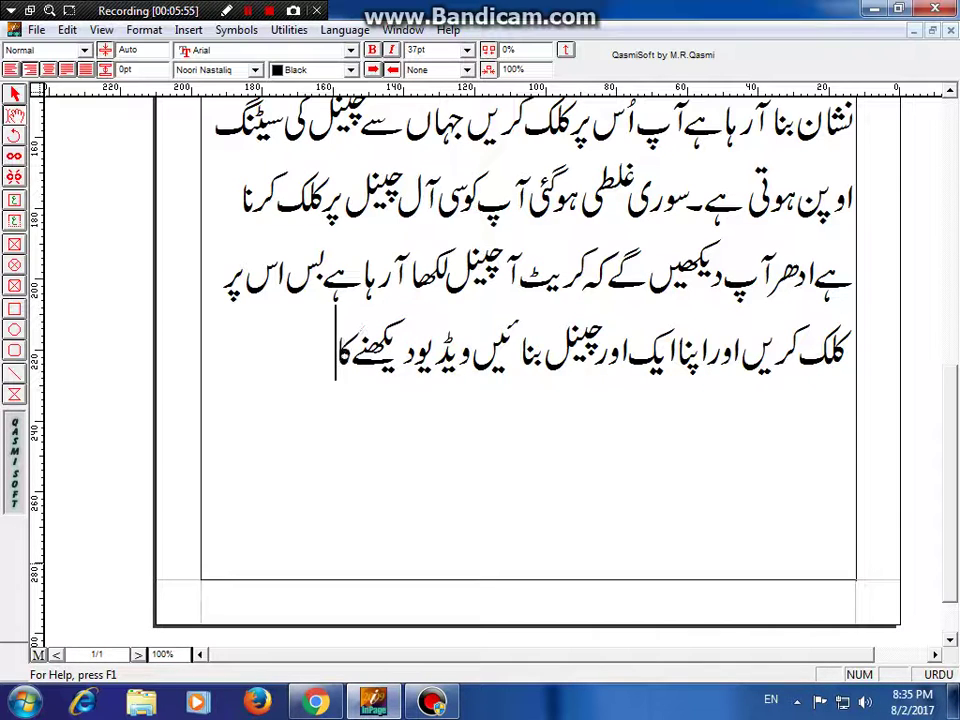
pyautogui.write(' بہت شکریہ')
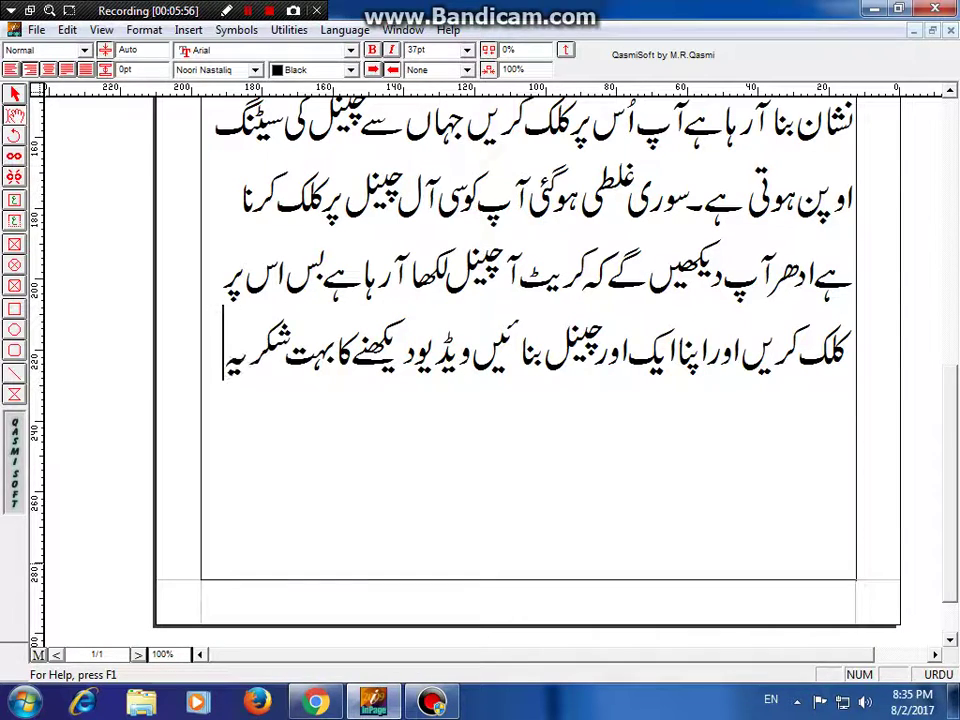